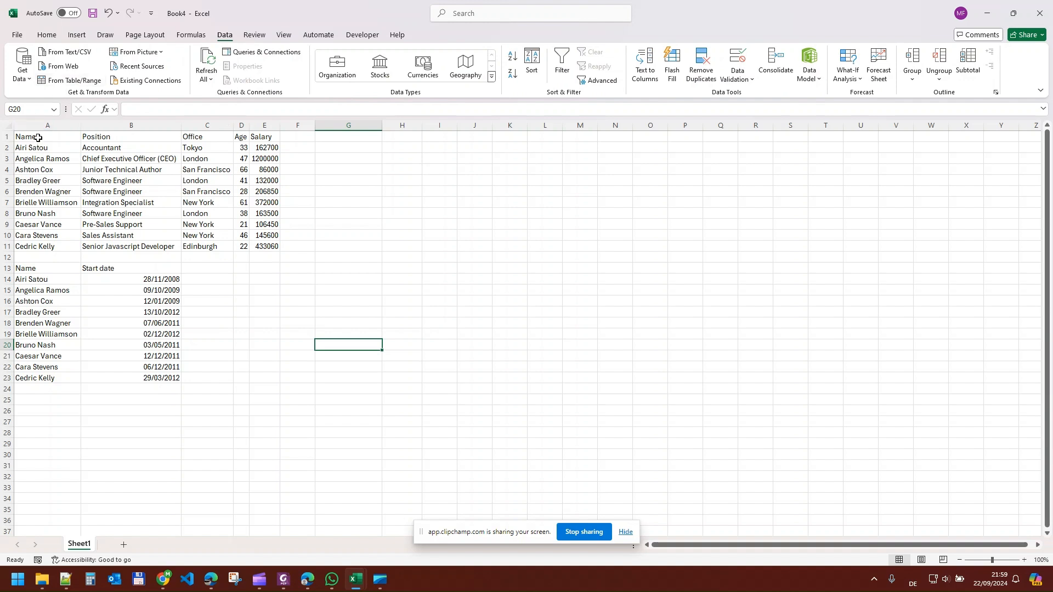
- Import range A1:E11 as a table with headers into Power Query and load it as a connection only
drag(38, 138, 278, 247)
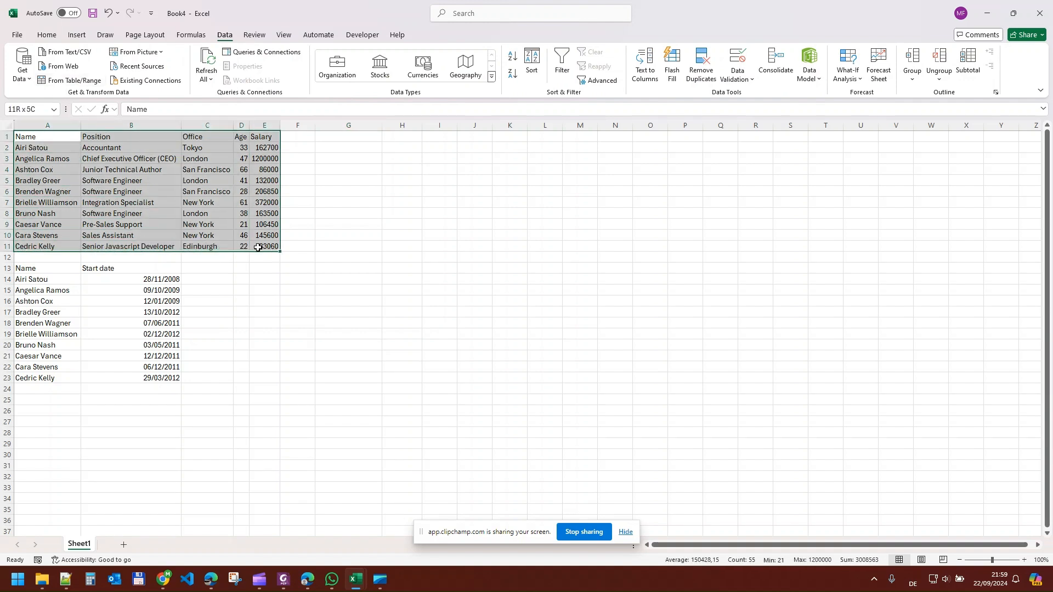
click(83, 82)
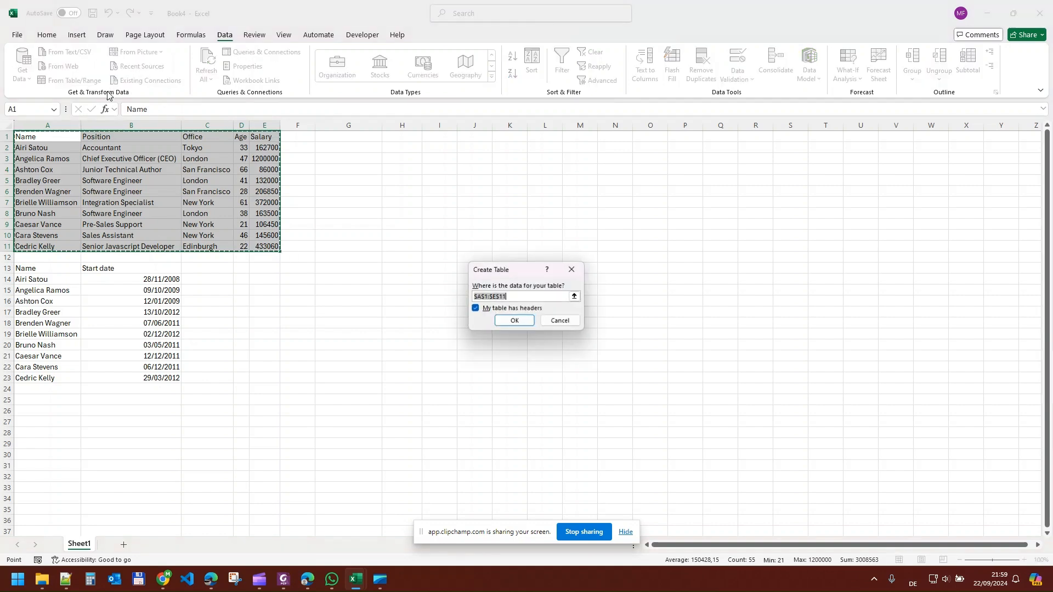
click(527, 323)
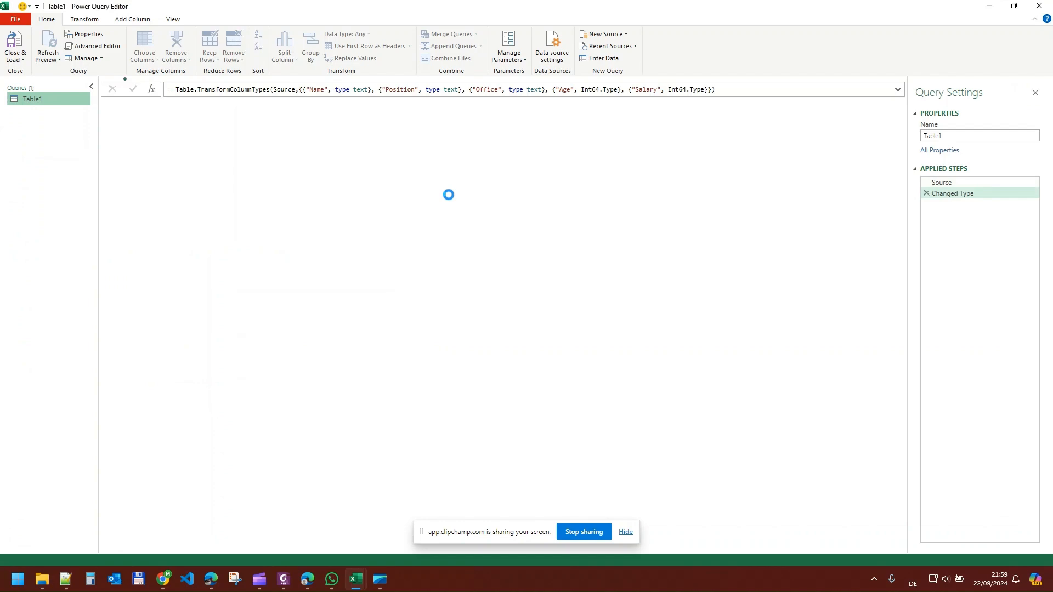
click(23, 65)
click(28, 85)
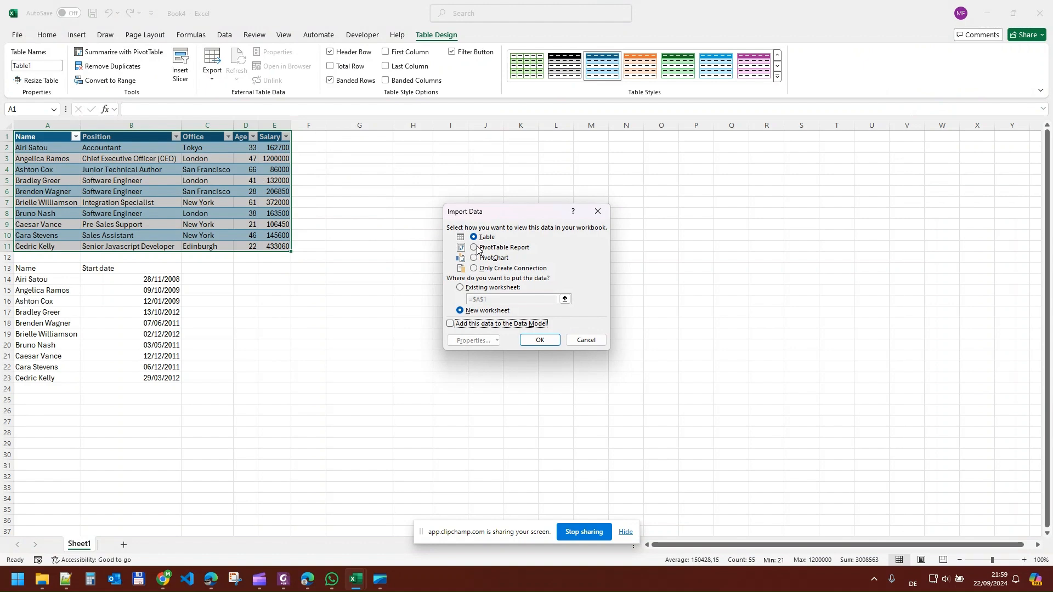
click(488, 269)
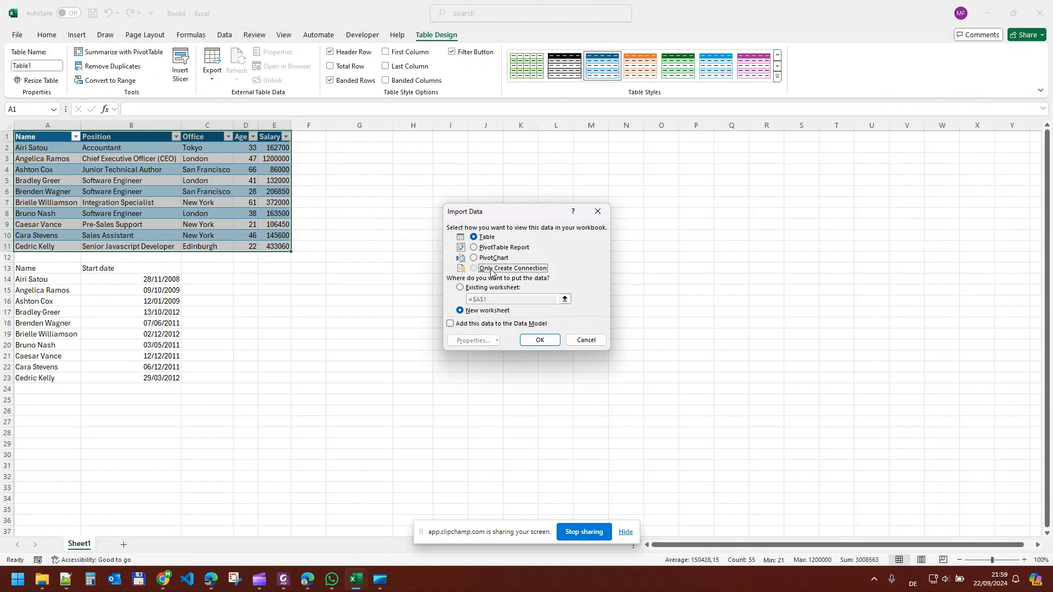
click(539, 340)
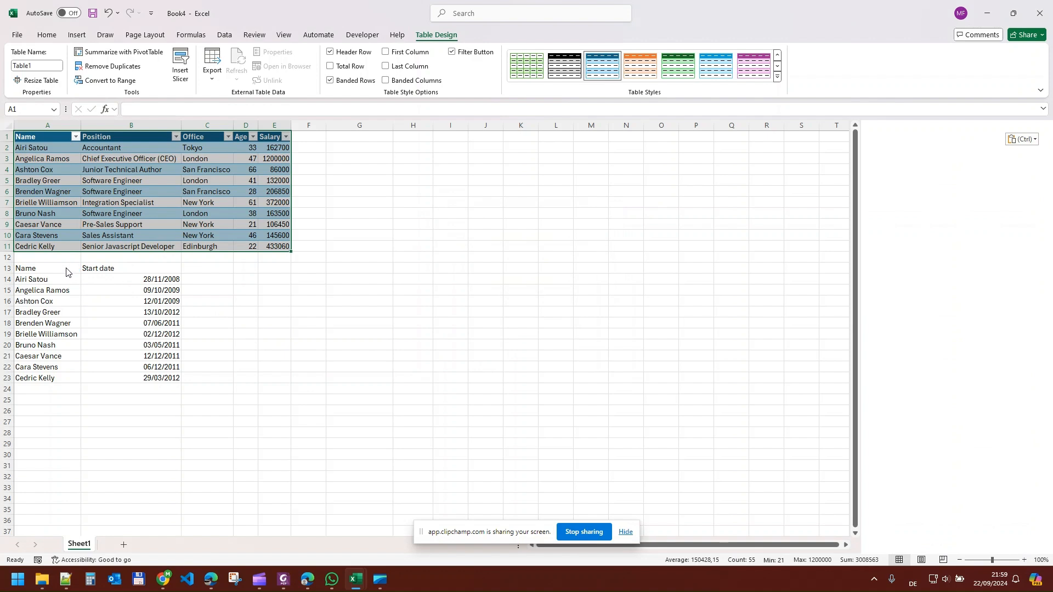
- Import the Name and Start date range A13:B23 as a table with headers into Power Query and load it as a connection only
drag(66, 270, 159, 379)
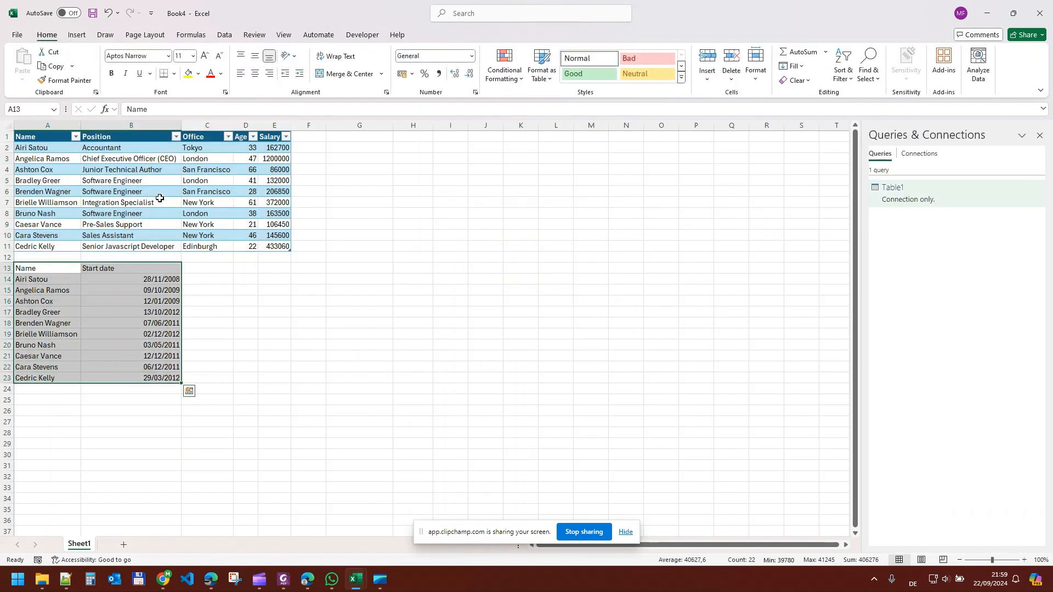
click(223, 37)
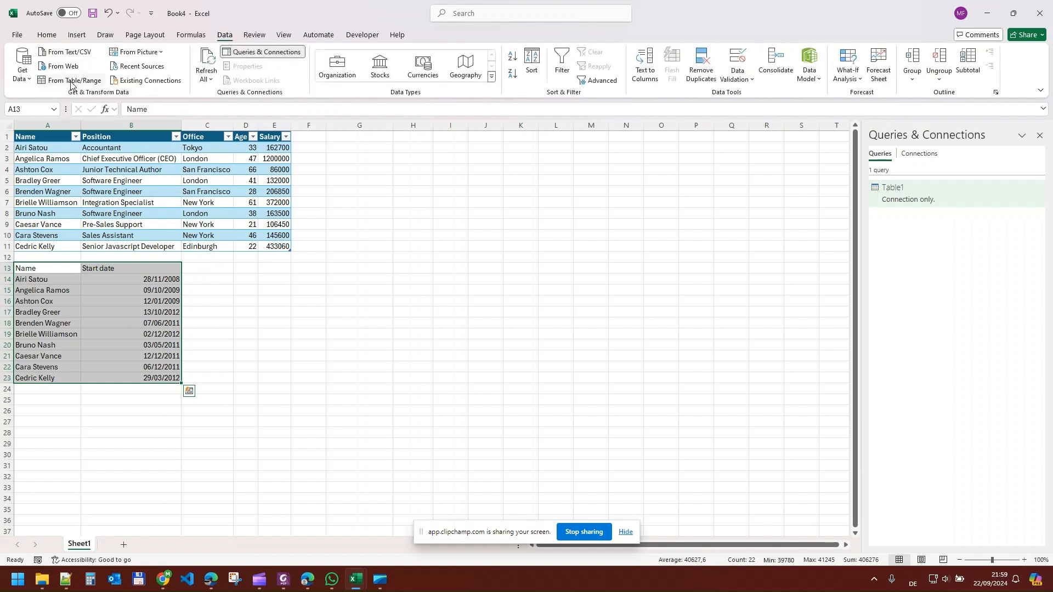
click(71, 82)
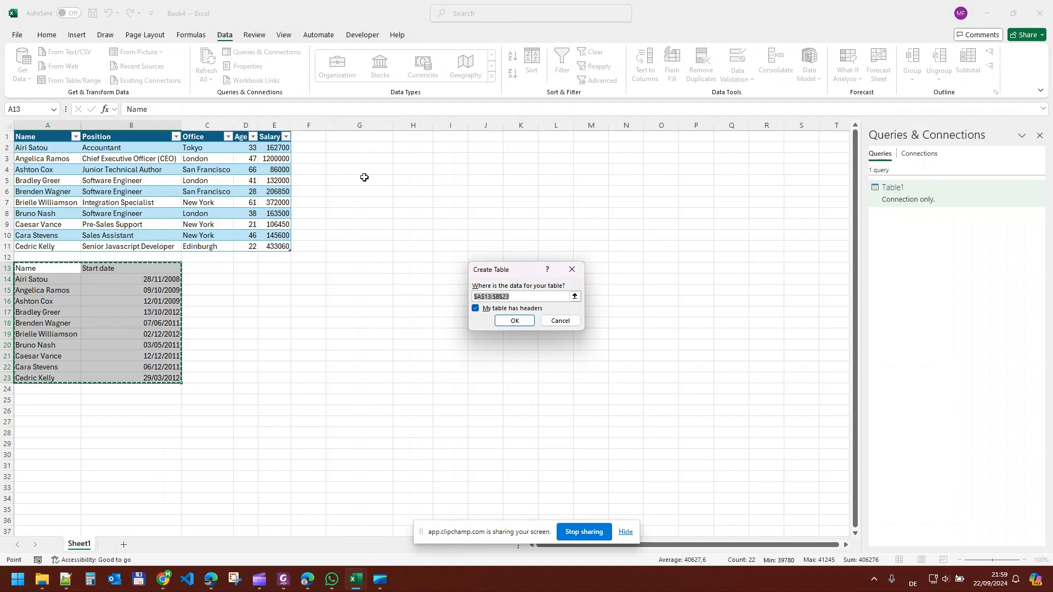
click(514, 321)
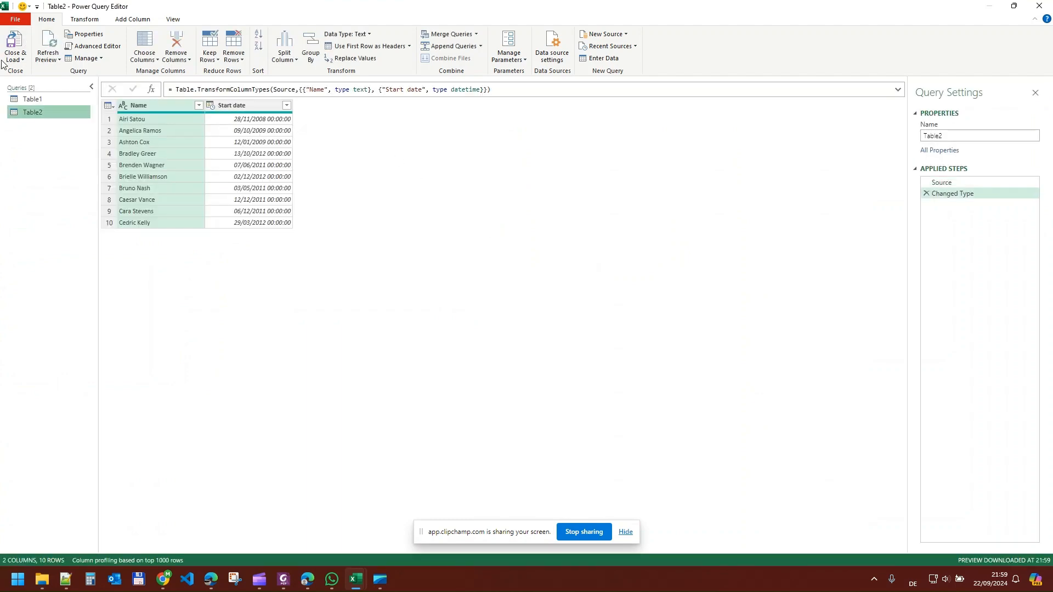
click(18, 60)
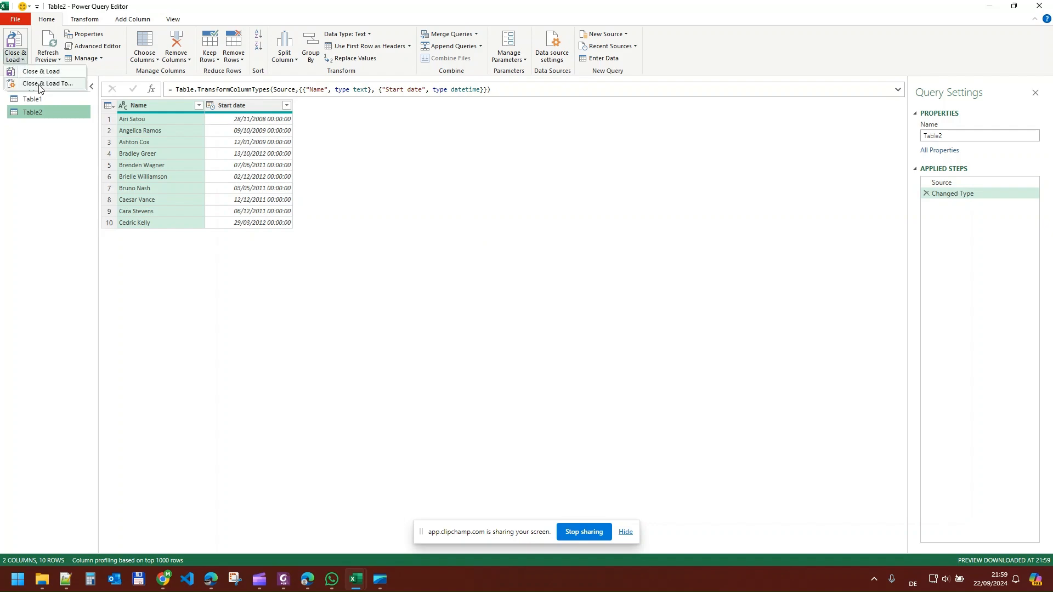
click(41, 71)
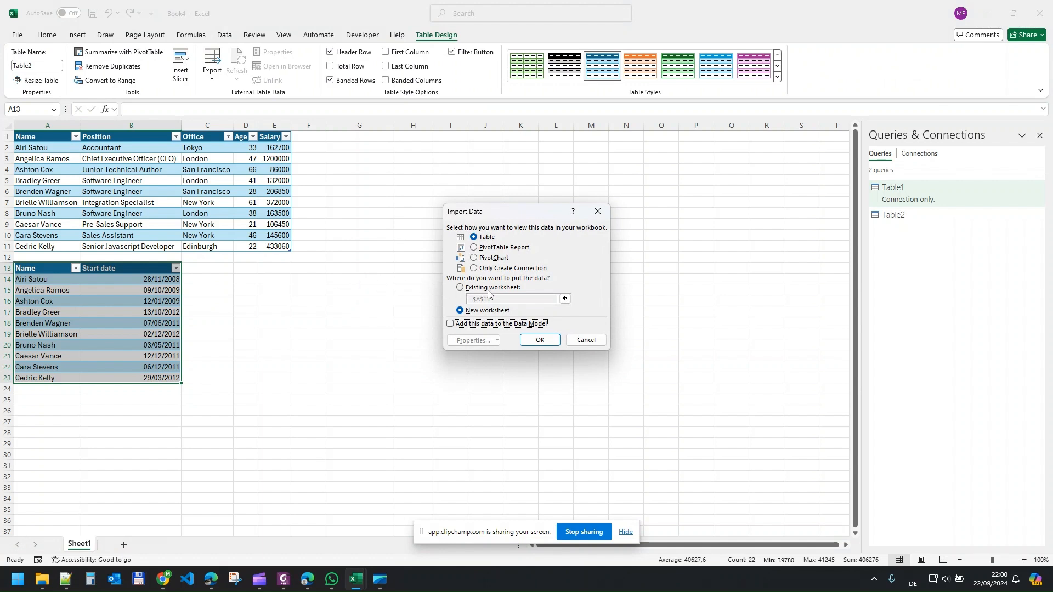
click(504, 269)
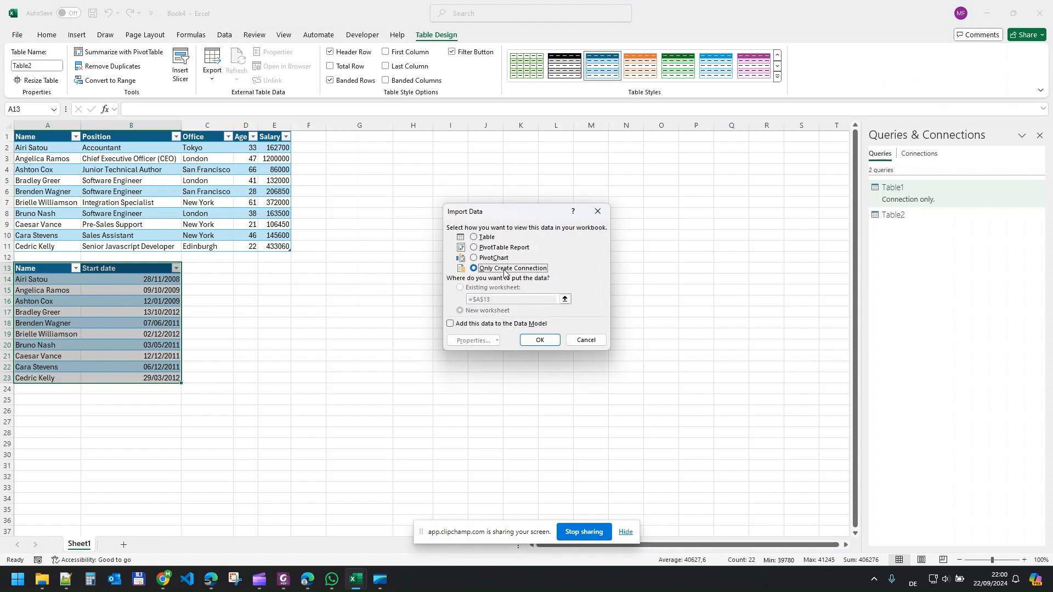
click(540, 341)
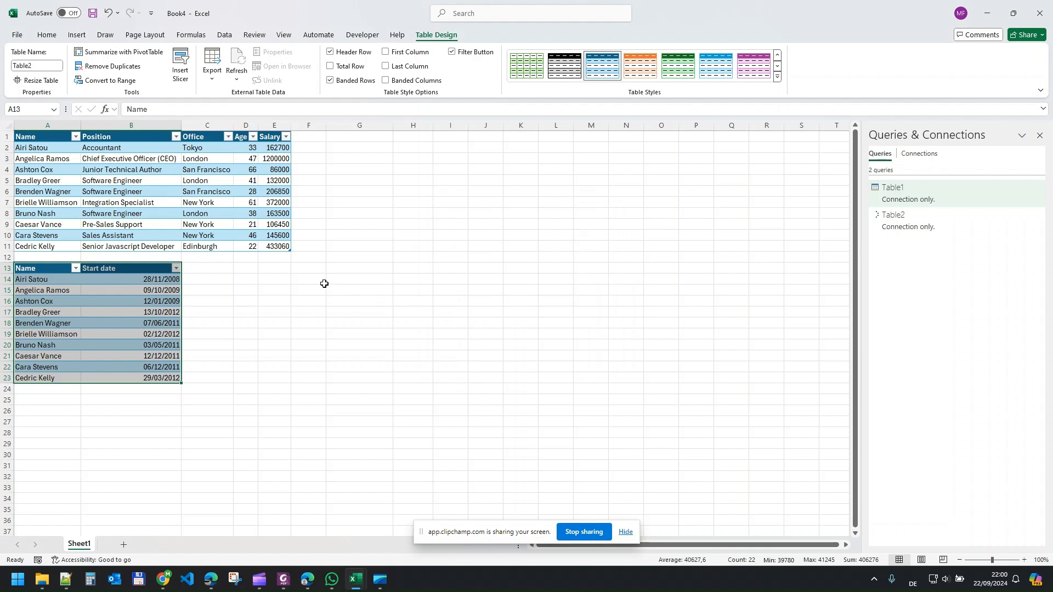
- Start a query merge with Table1 as the first table and Table2 as the second
click(354, 292)
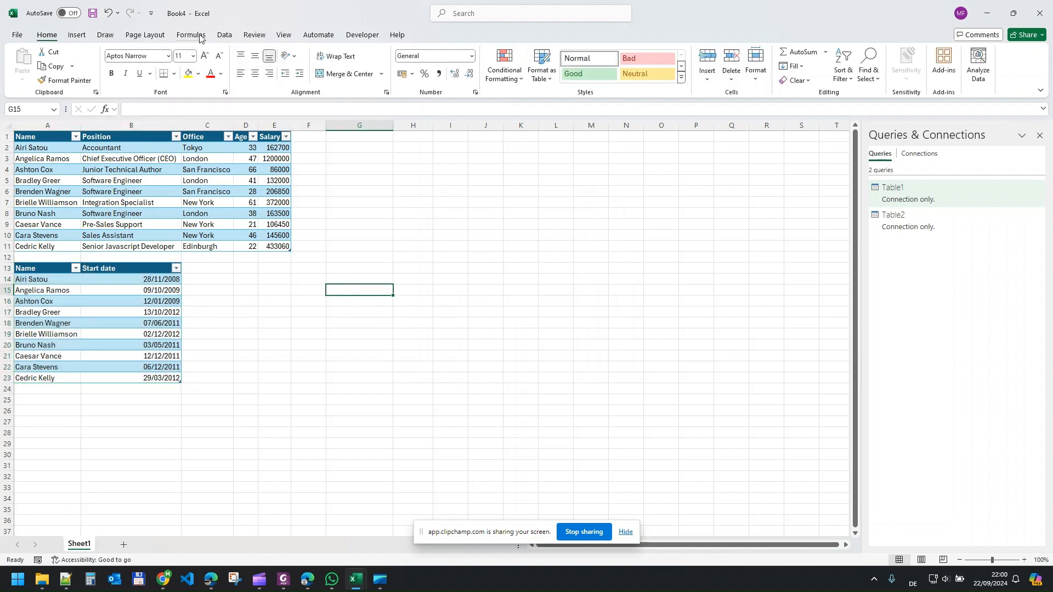
click(224, 34)
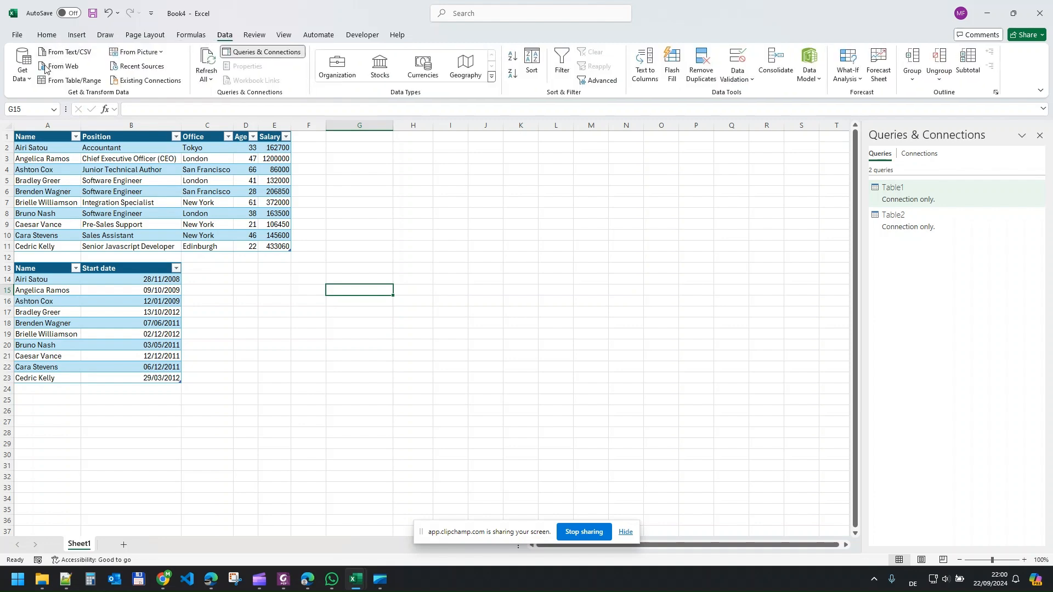
click(27, 80)
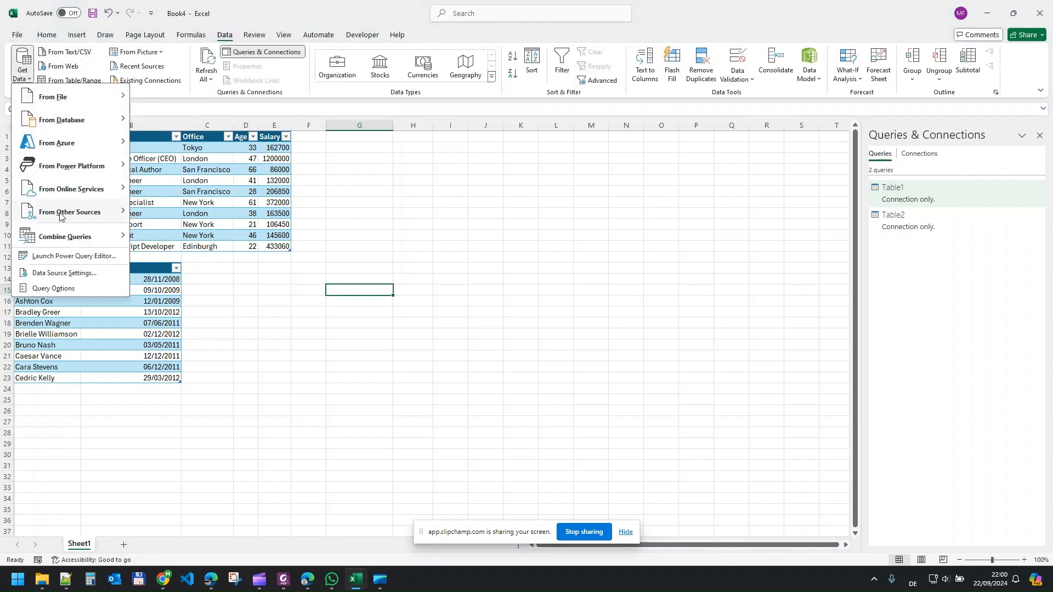
mouse_move(76, 238)
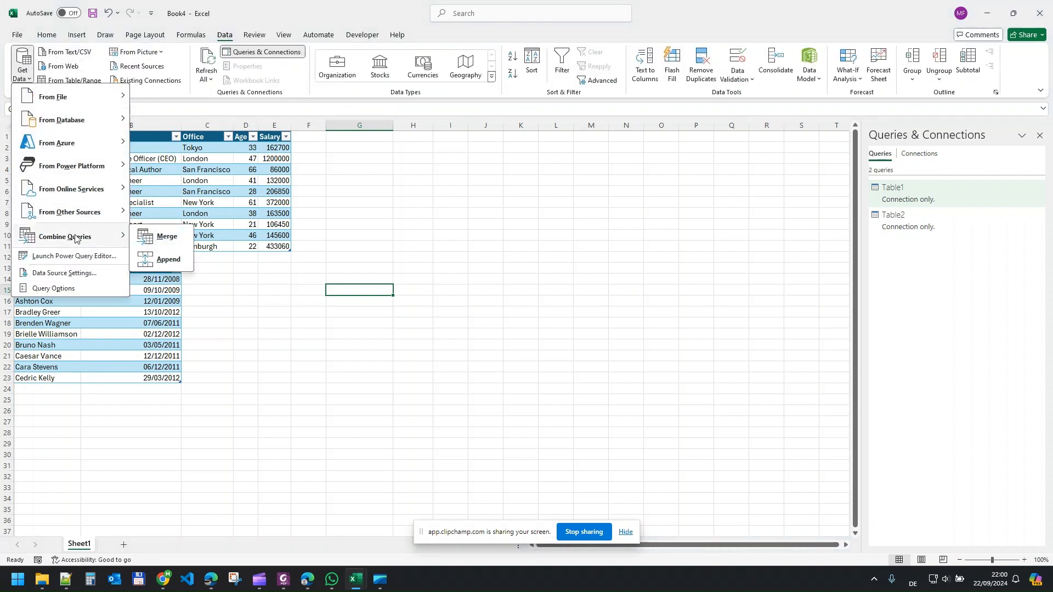
click(163, 238)
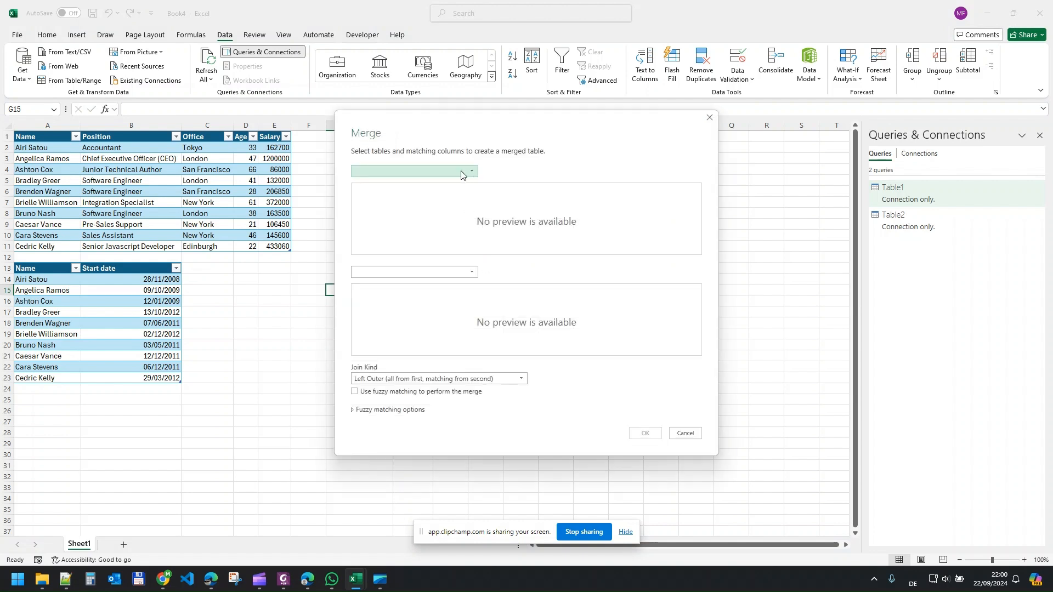
click(460, 175)
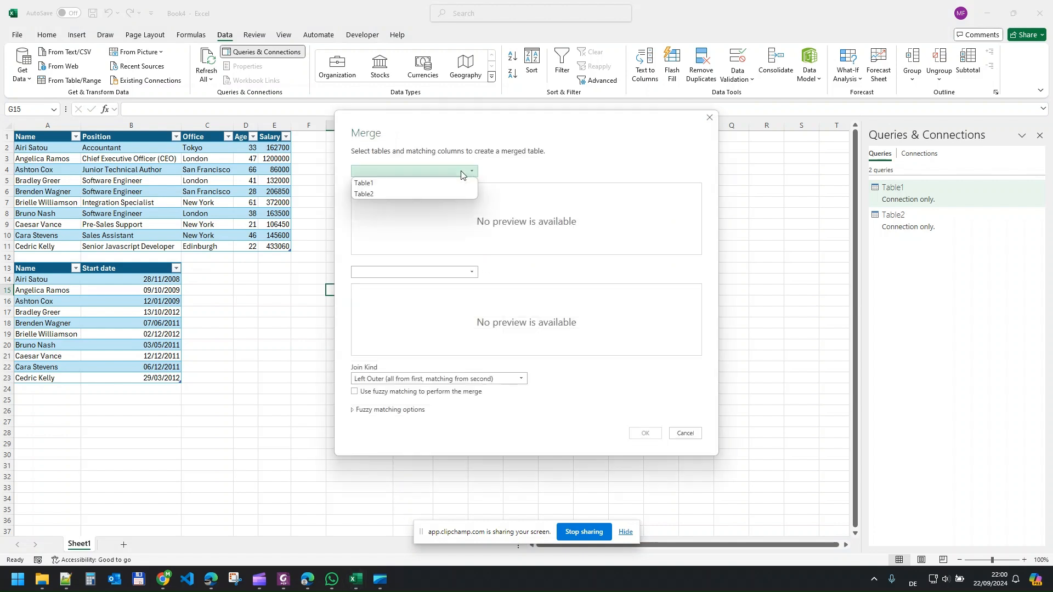
click(400, 183)
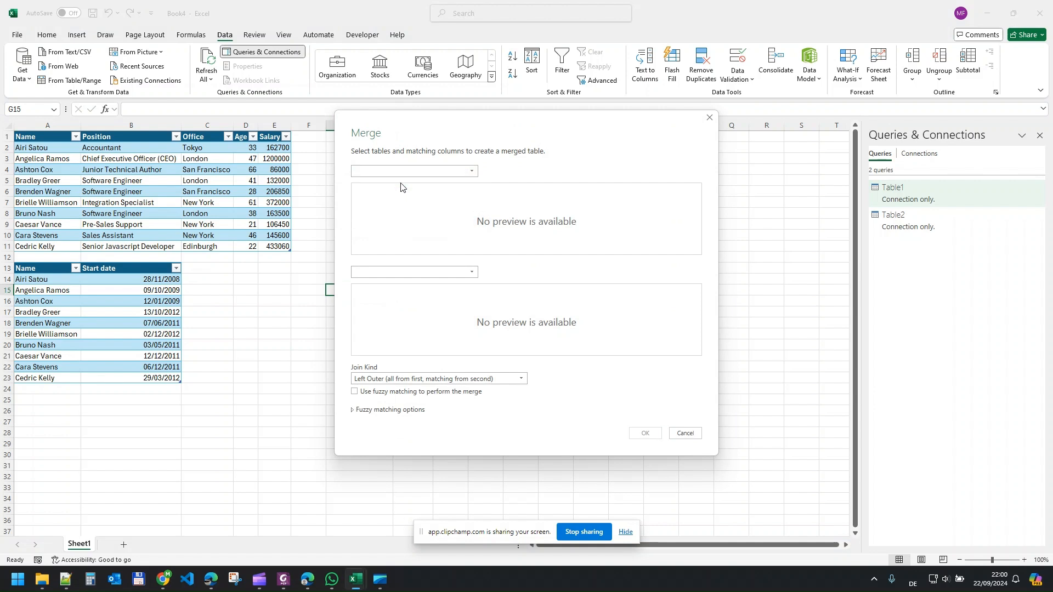
click(448, 273)
click(390, 296)
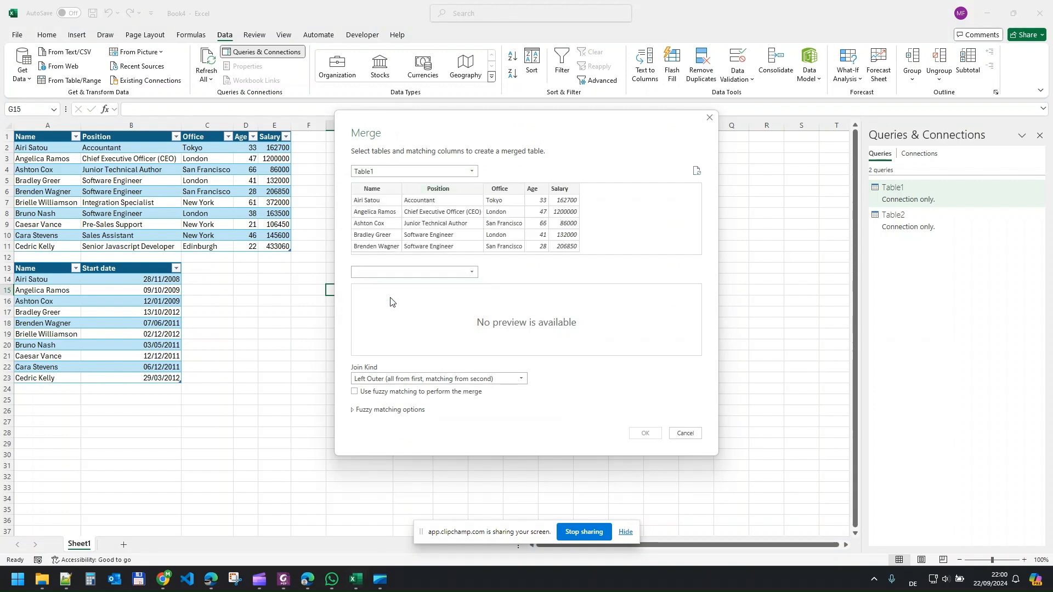
- Match both tables on their Name columns and create the merged query with the left outer join
click(386, 189)
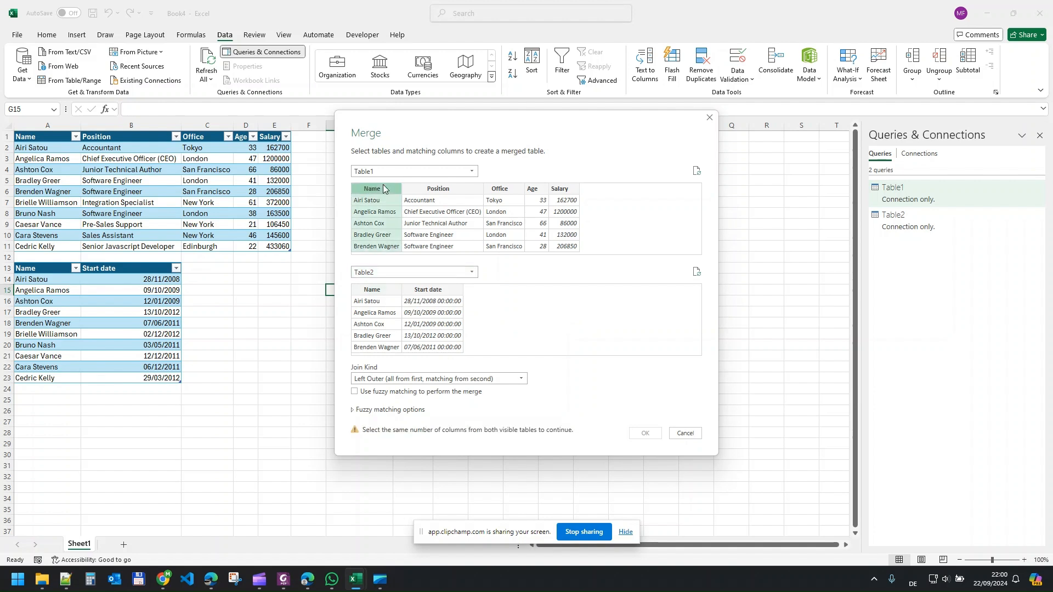
click(380, 290)
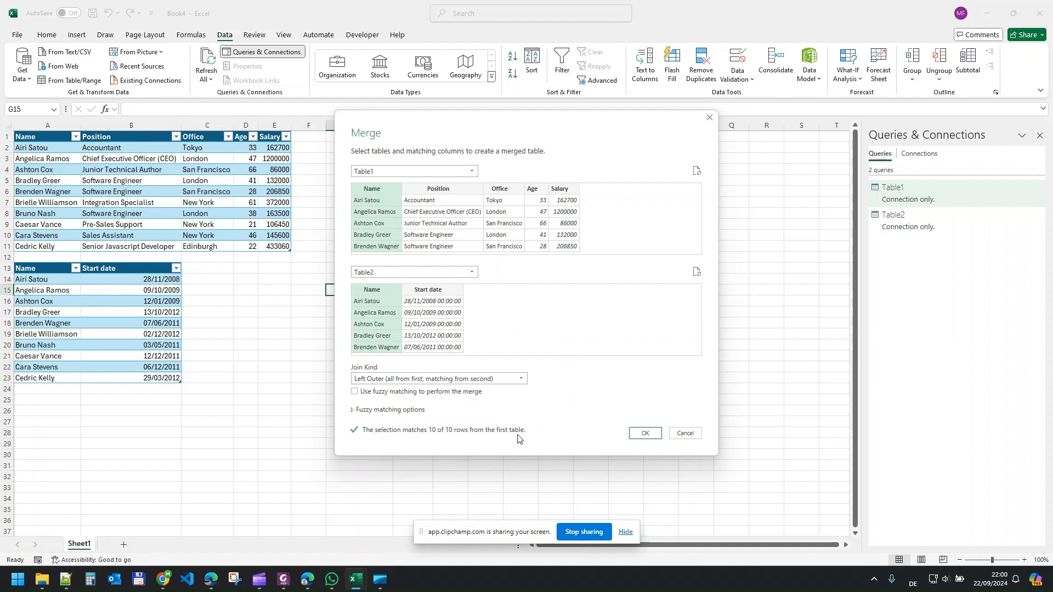
click(646, 434)
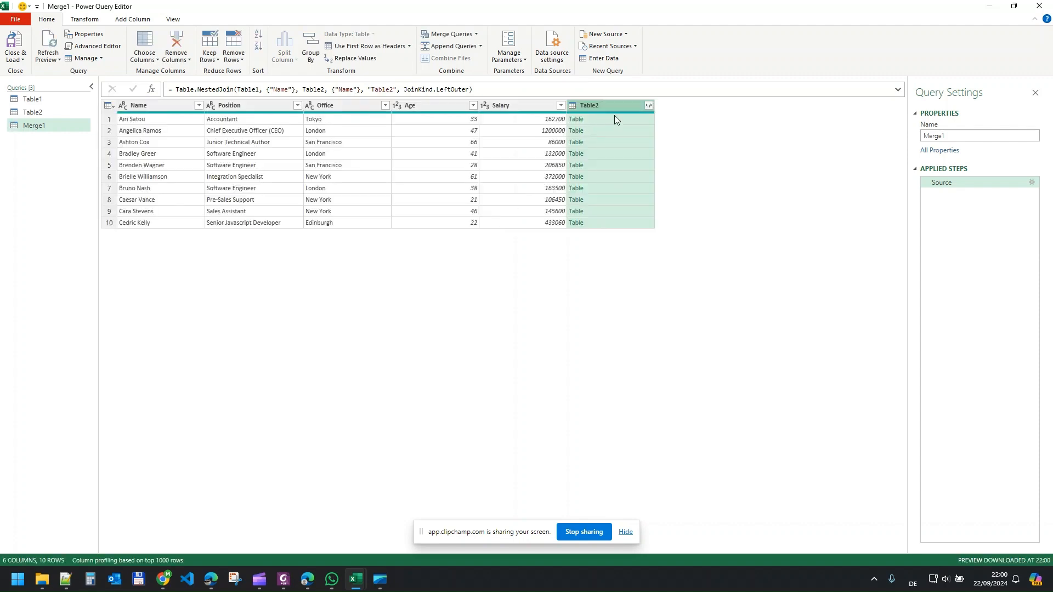
- Expand the Table2 column to only Start date, without the original column name as prefix
click(648, 106)
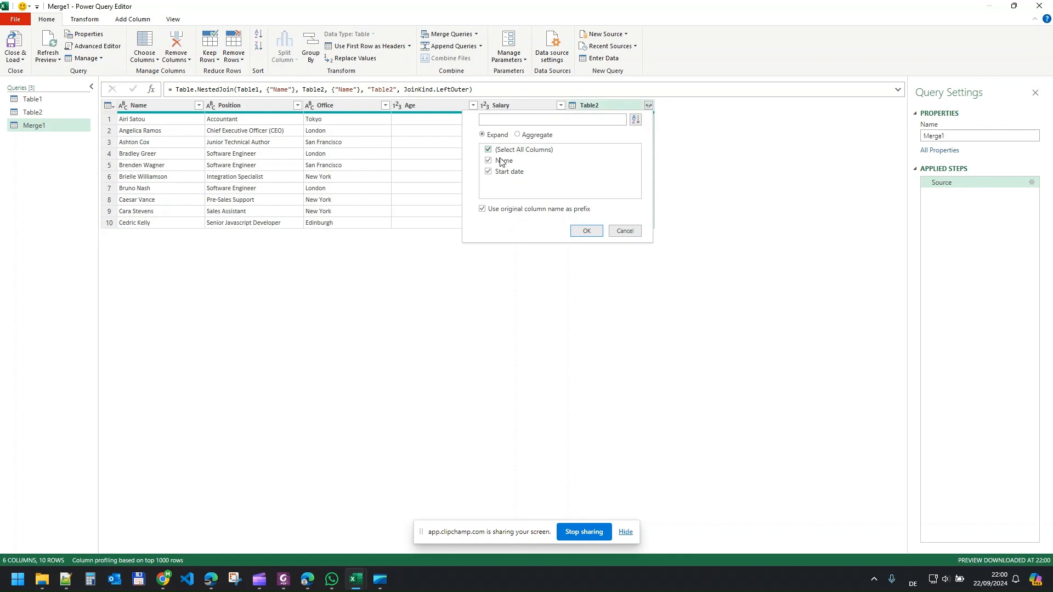
click(505, 211)
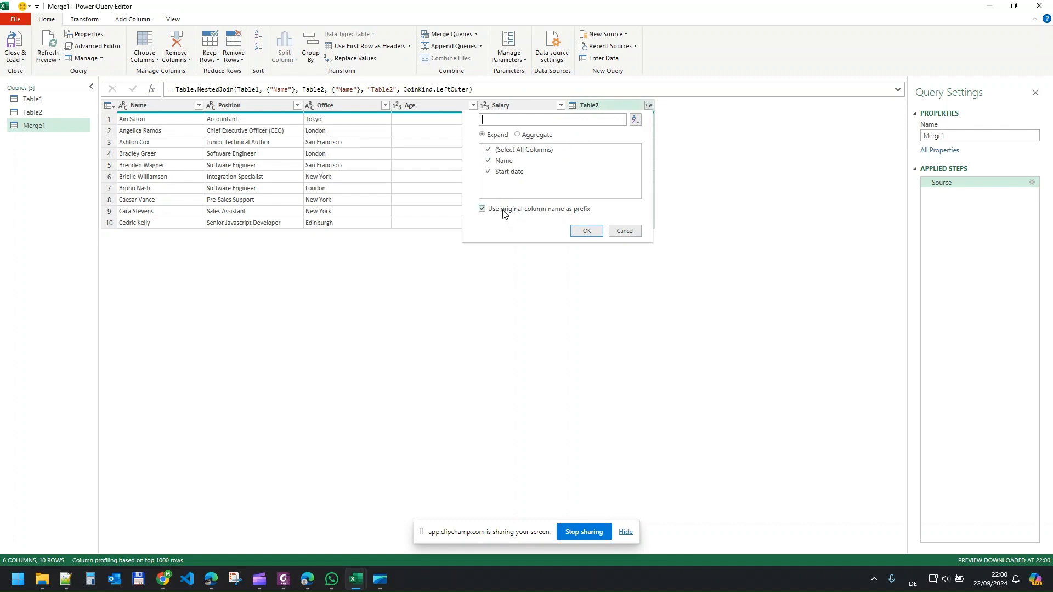
click(489, 150)
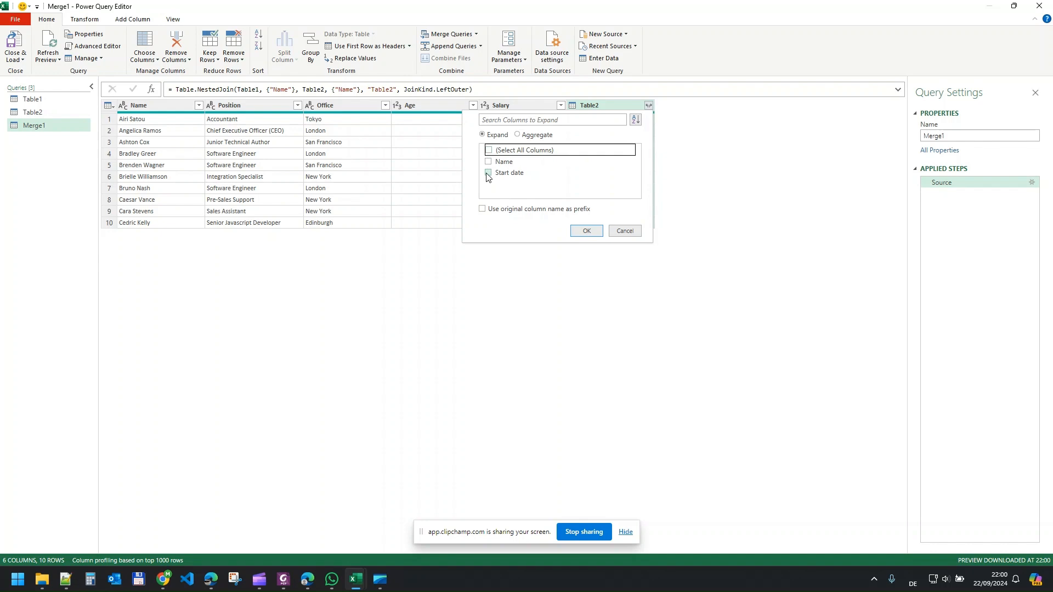
click(488, 172)
click(588, 233)
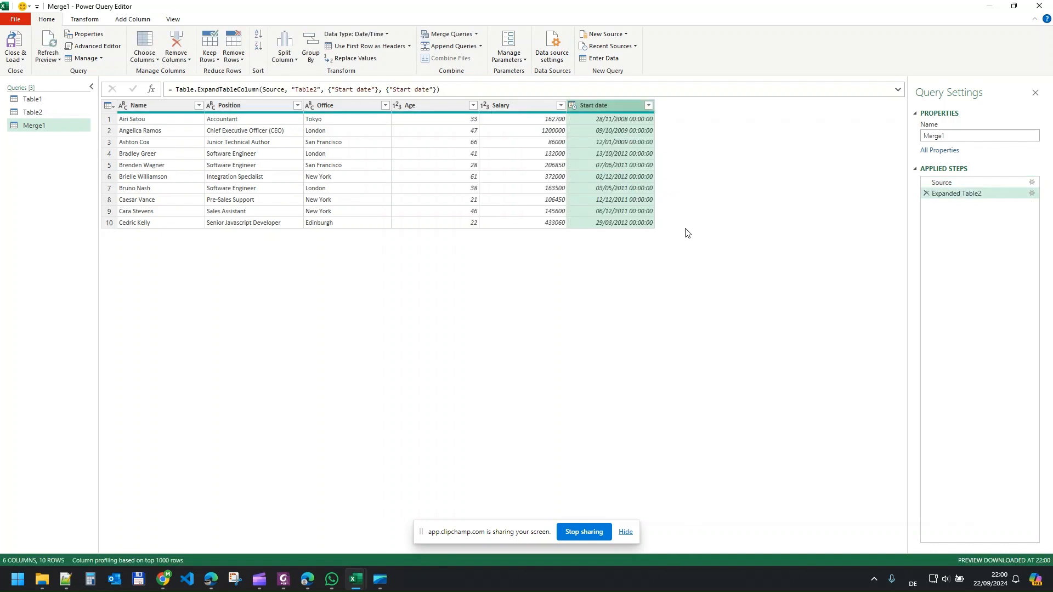
click(171, 105)
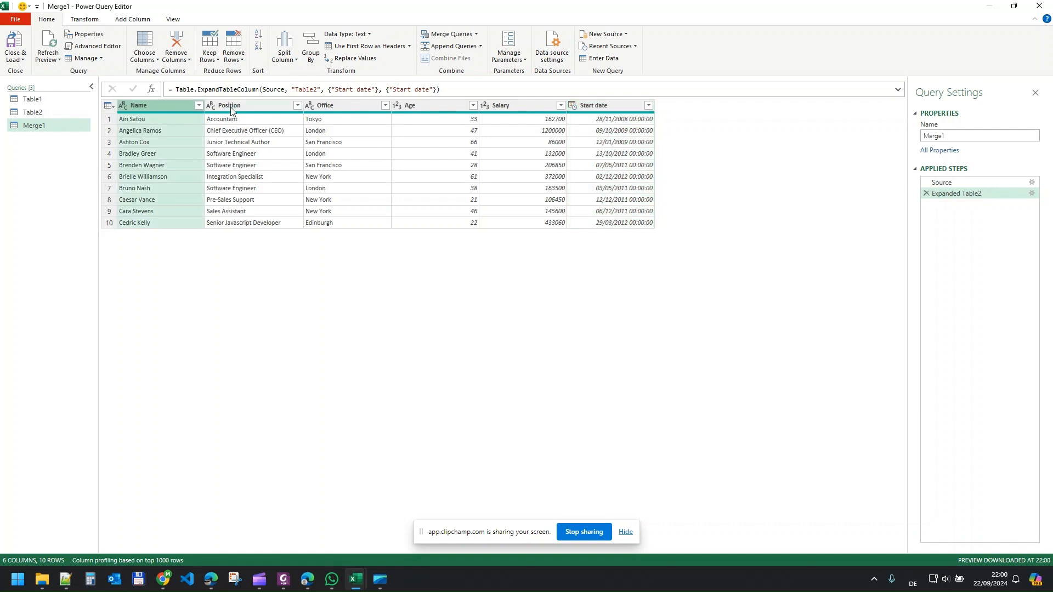
ctrl+click(271, 107)
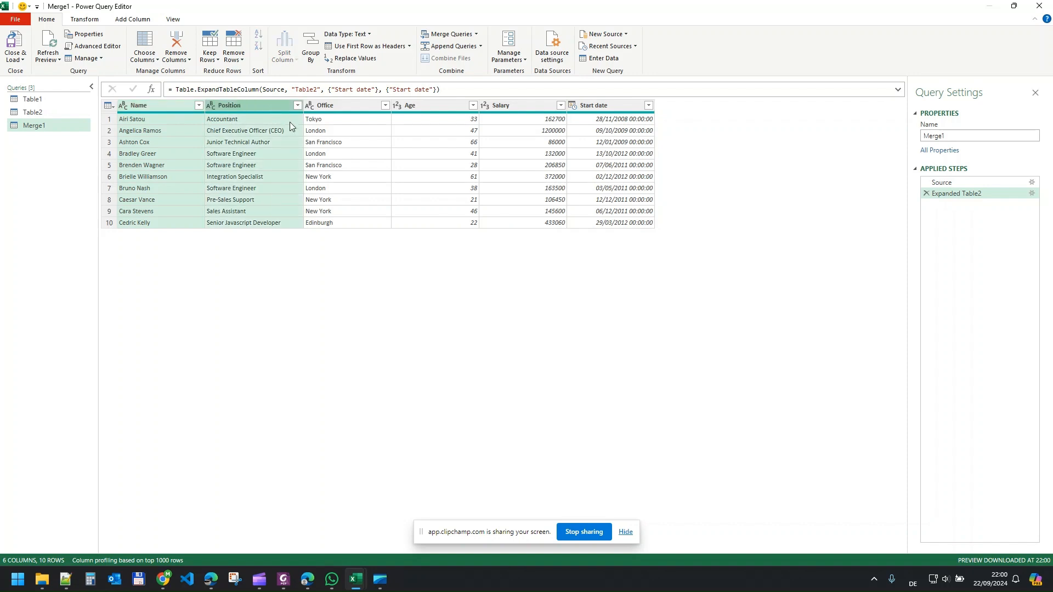
ctrl+click(448, 107)
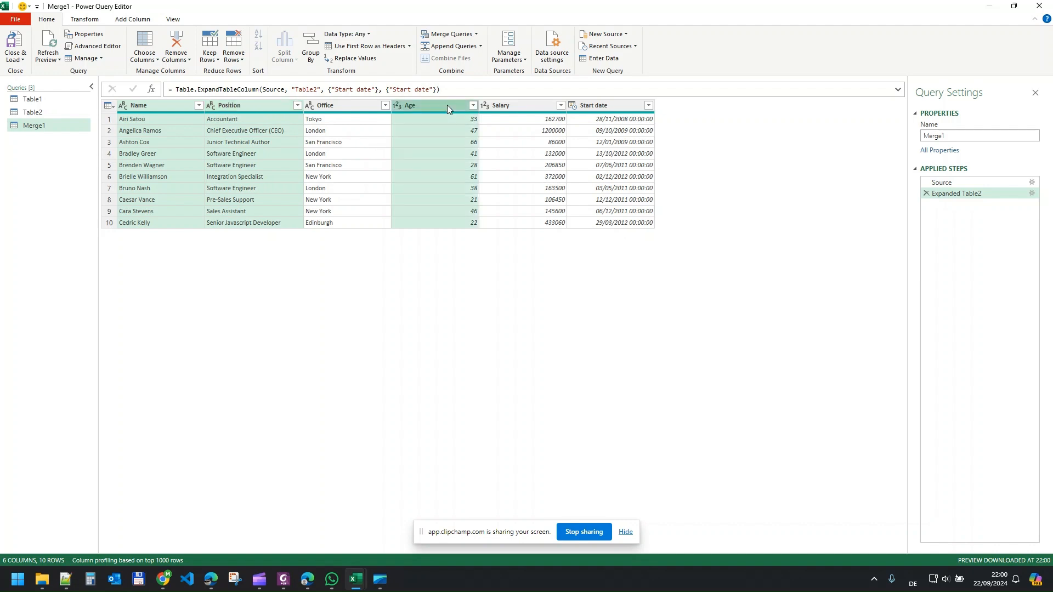
ctrl+click(593, 108)
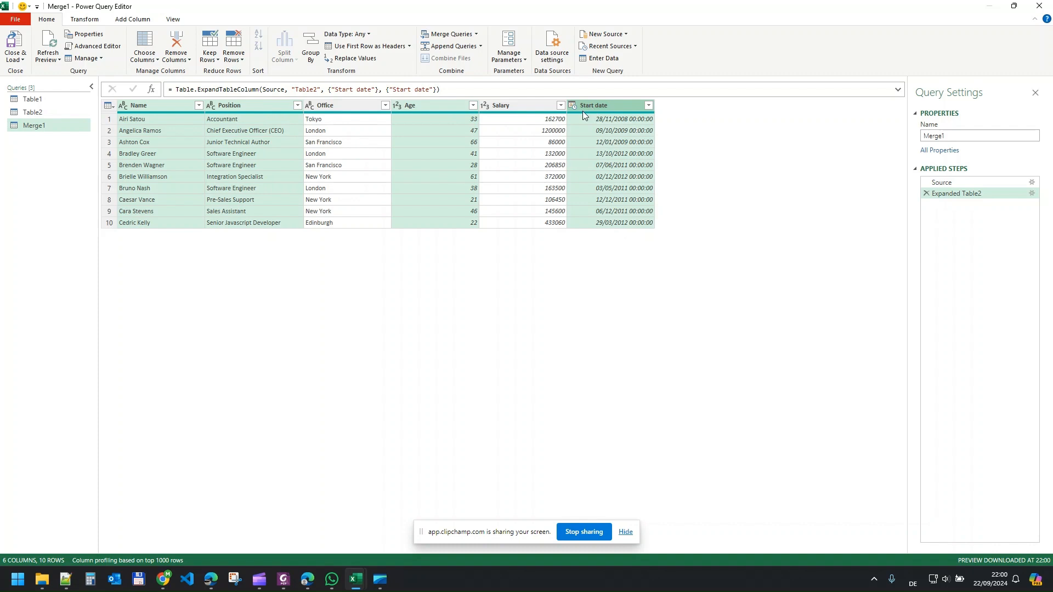
click(113, 107)
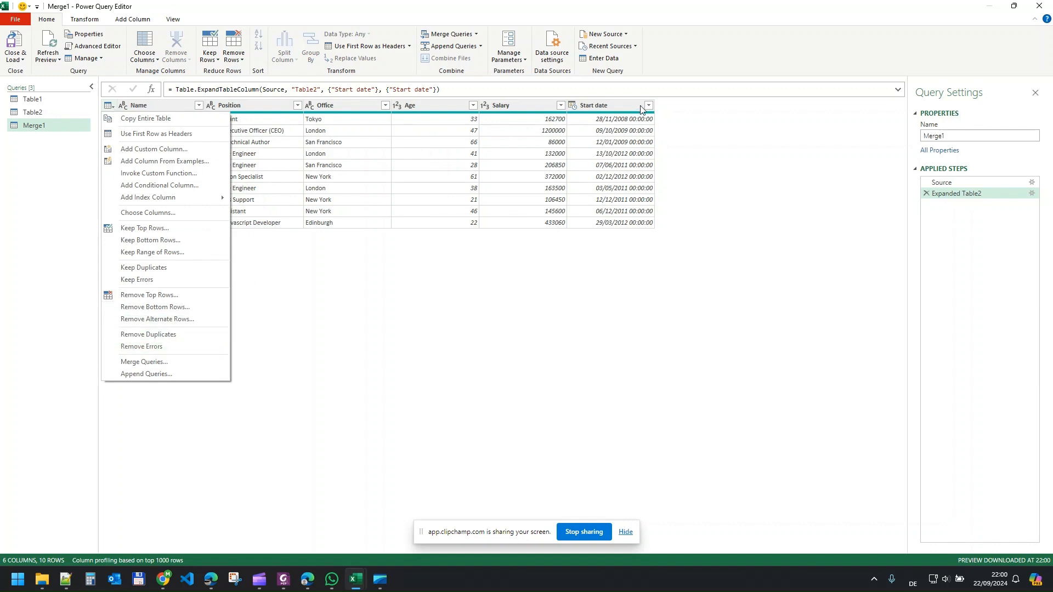
click(669, 105)
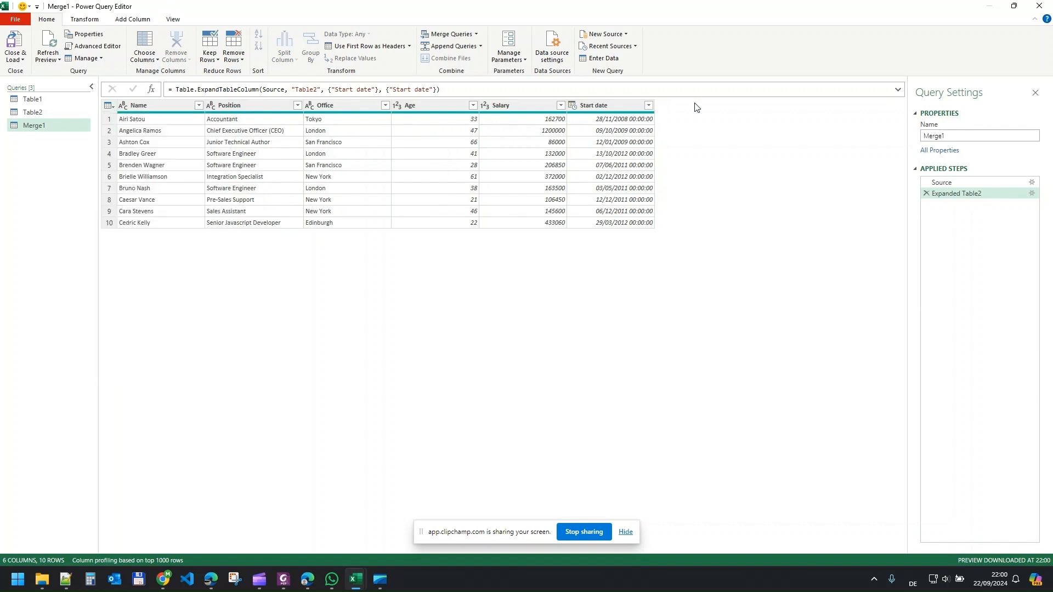
- Keep only the Name, Position, Age and Start date columns in the merged query and remove the others
click(168, 105)
ctrl+click(239, 104)
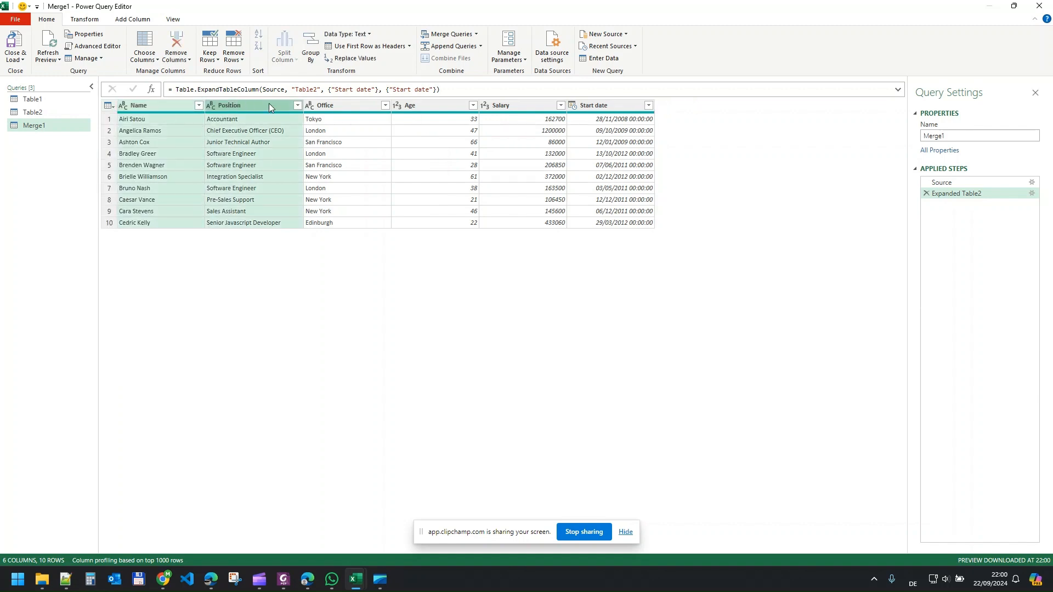
ctrl+click(449, 110)
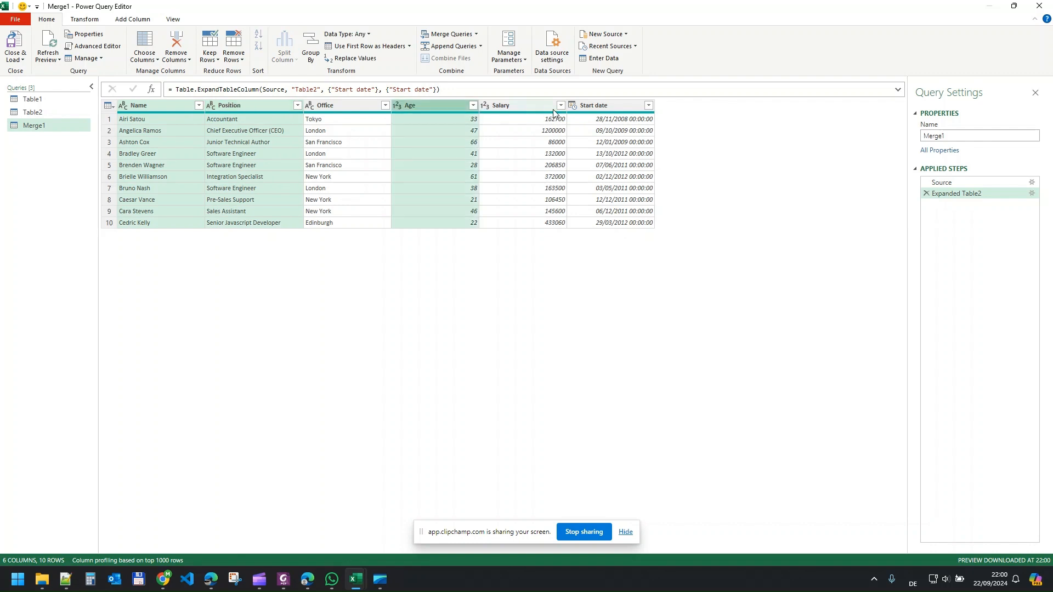
ctrl+click(607, 106)
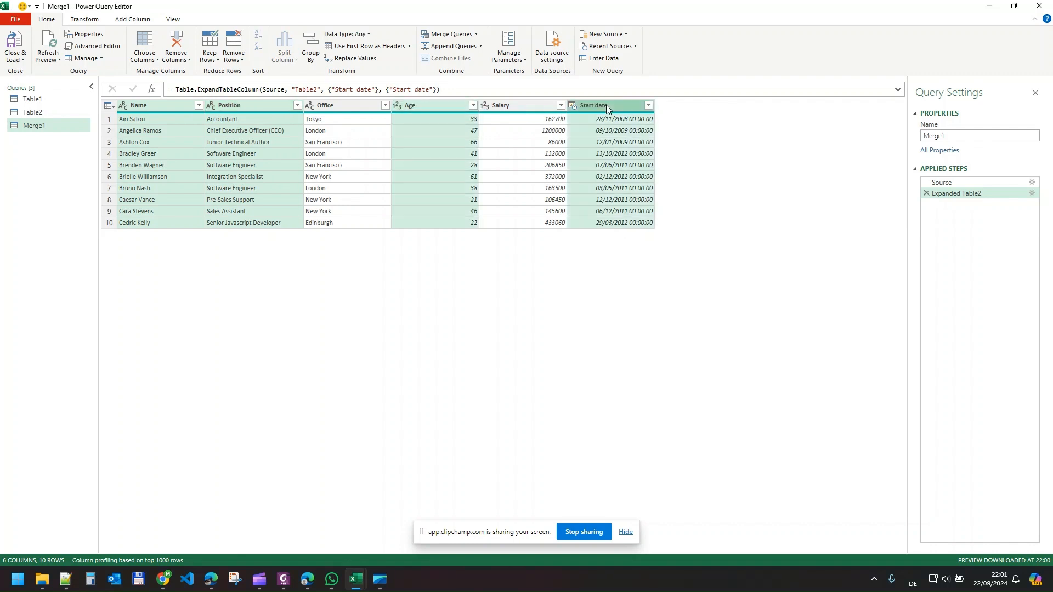
right_click(607, 106)
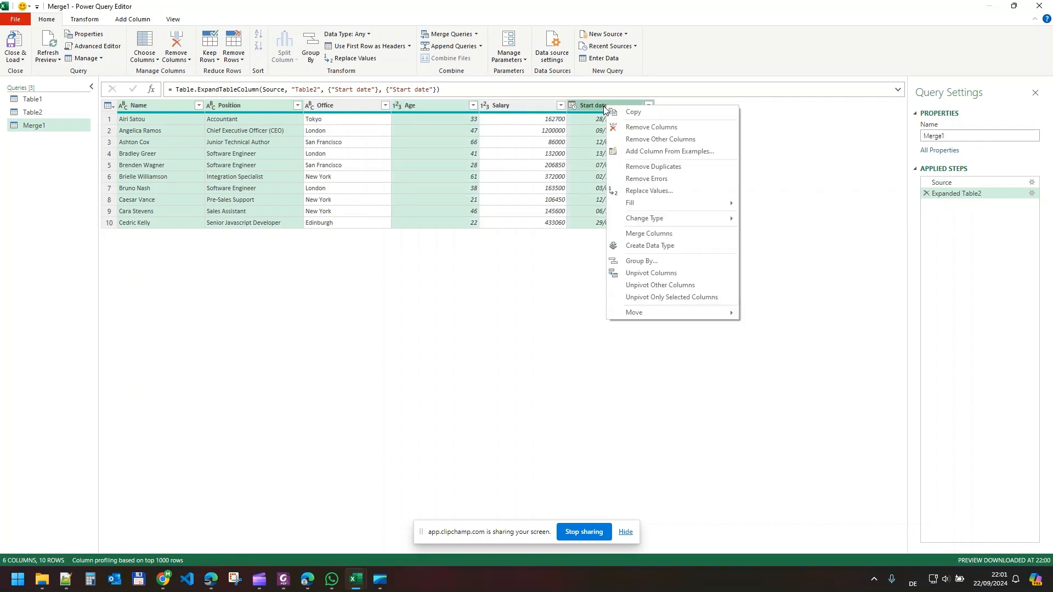
click(649, 141)
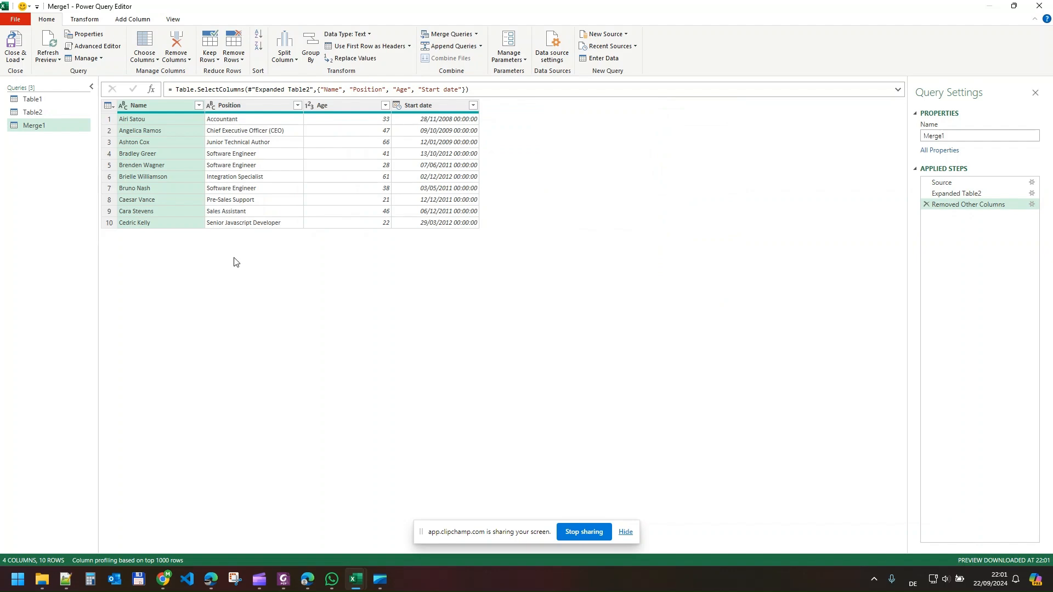
- Load the merged query as a table into the existing worksheet at cell G15 of Sheet1
click(23, 61)
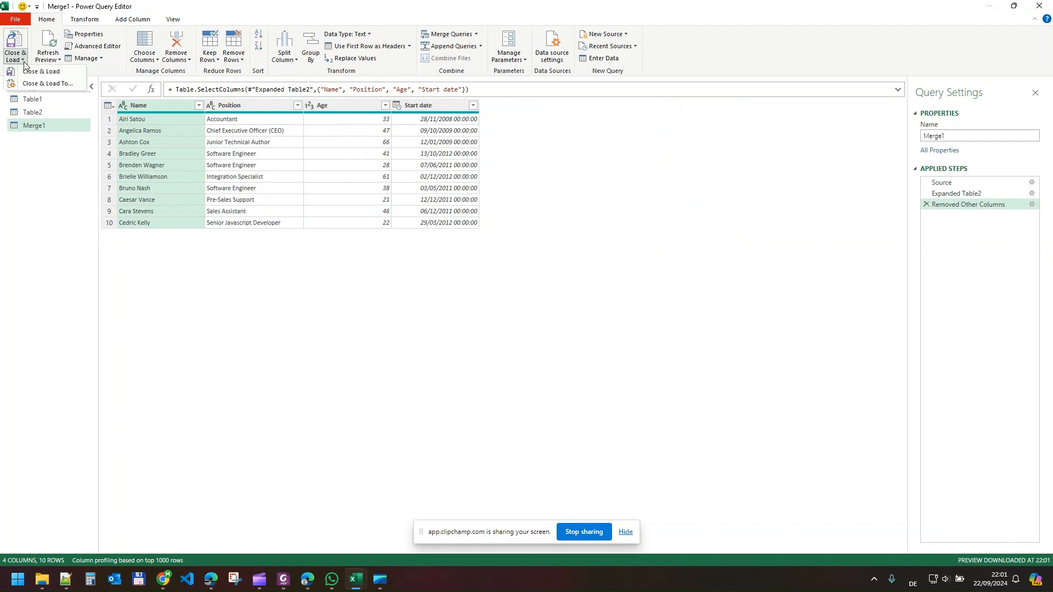
click(42, 85)
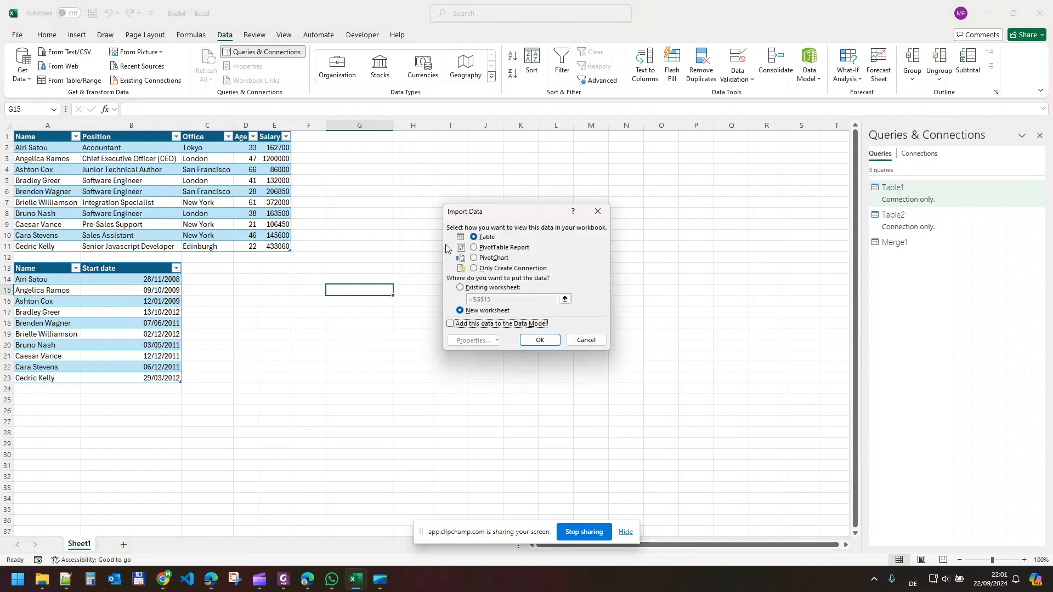
click(485, 288)
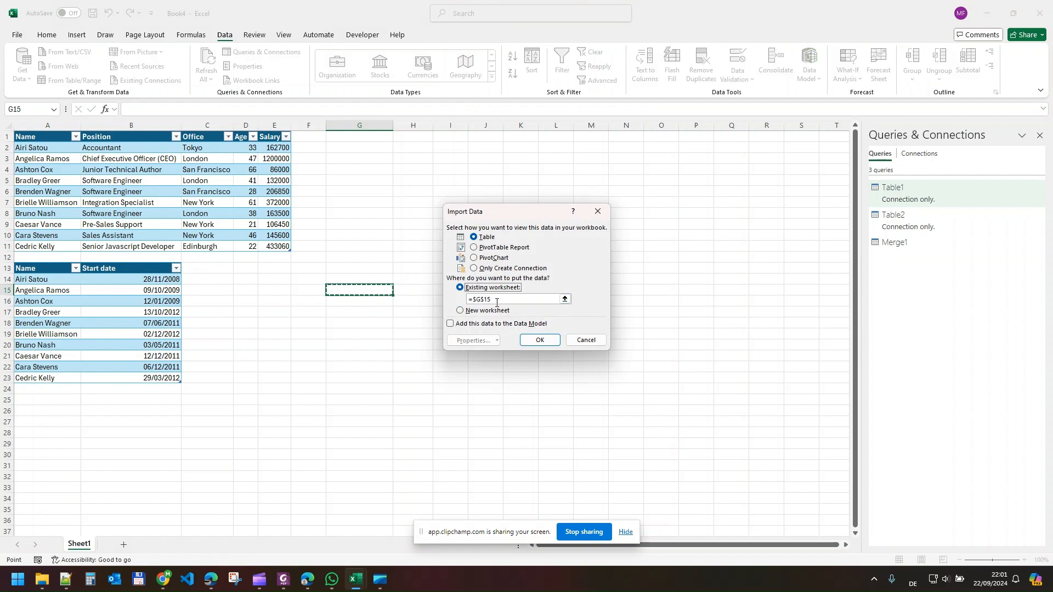
click(565, 300)
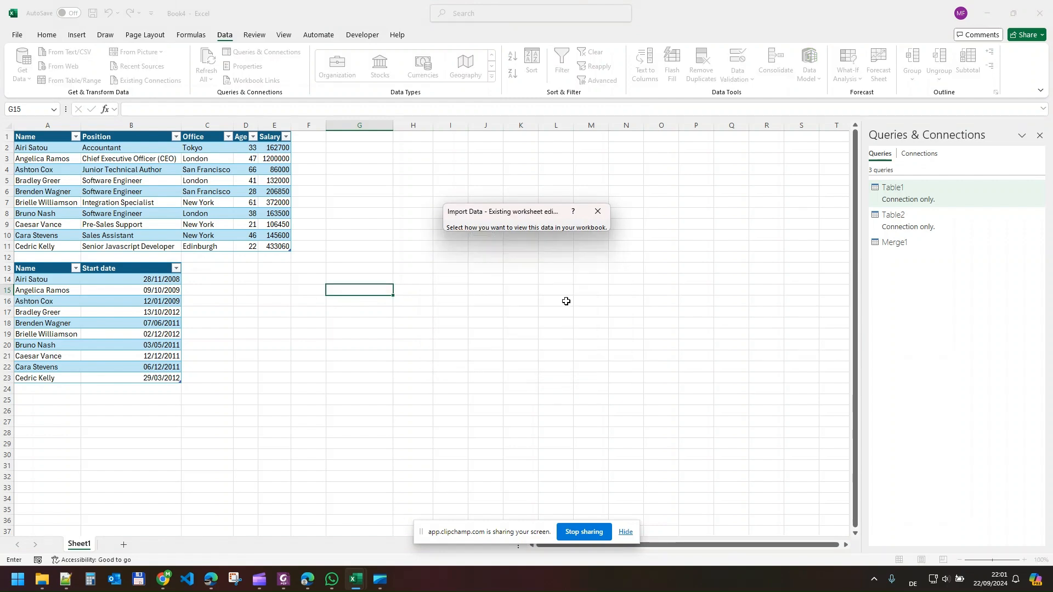
click(373, 293)
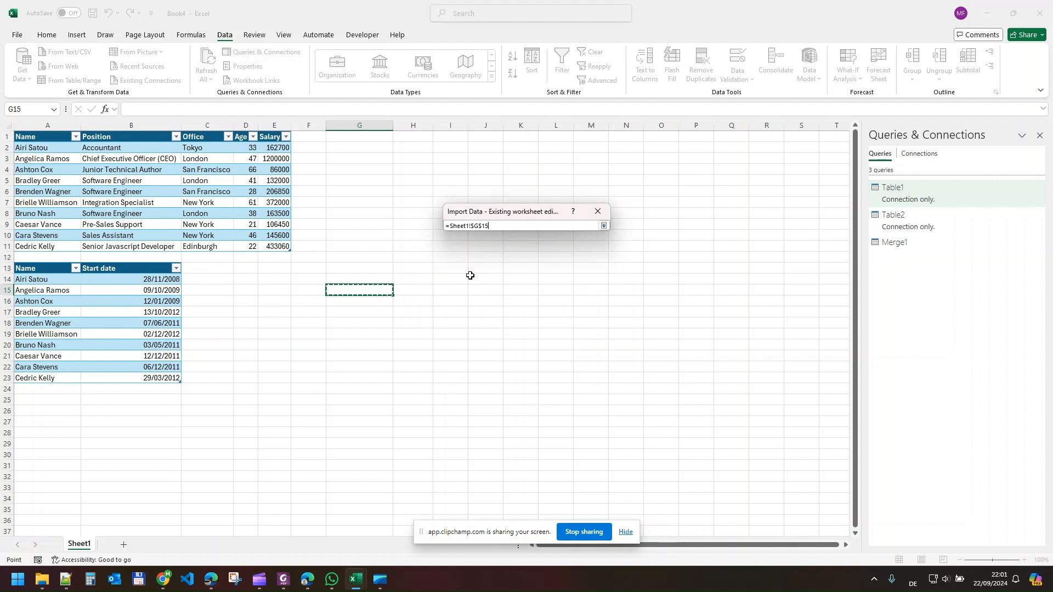
click(604, 226)
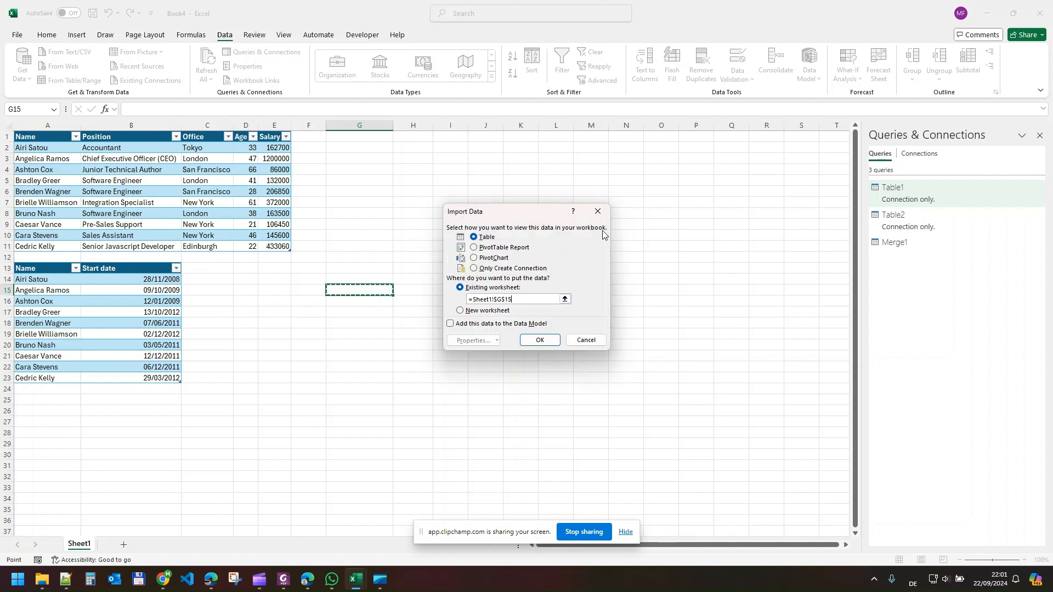
click(540, 341)
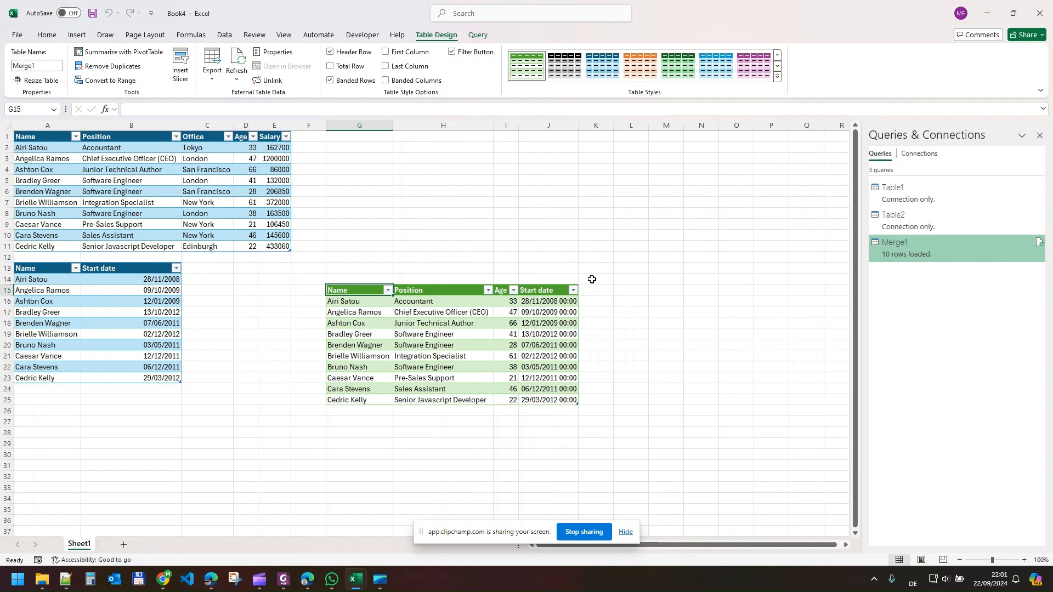
- Reopen the Merge1 query for editing and change the Start date column's data type to Date
click(548, 289)
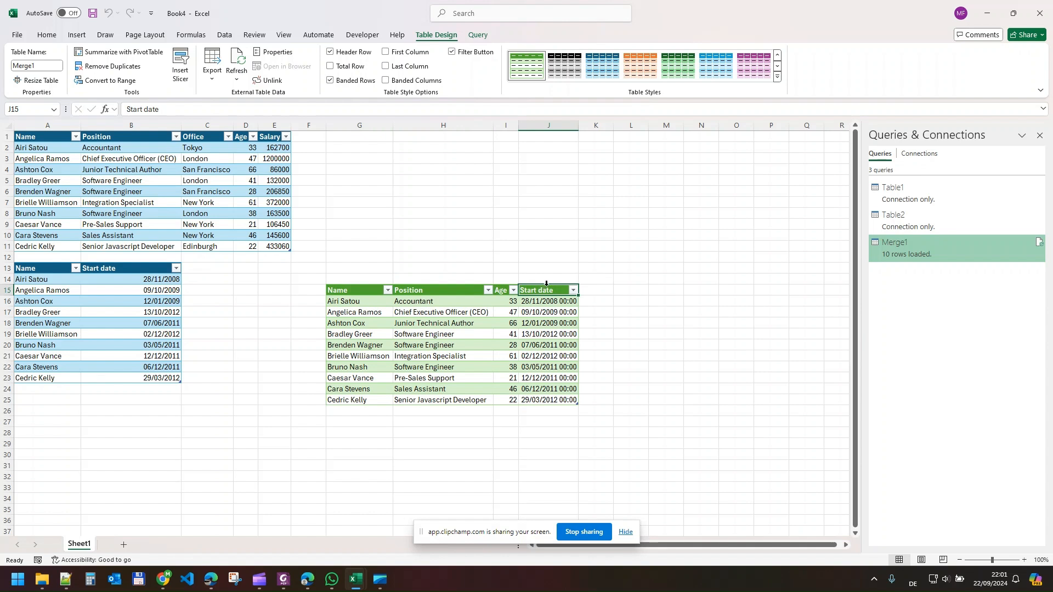
click(546, 283)
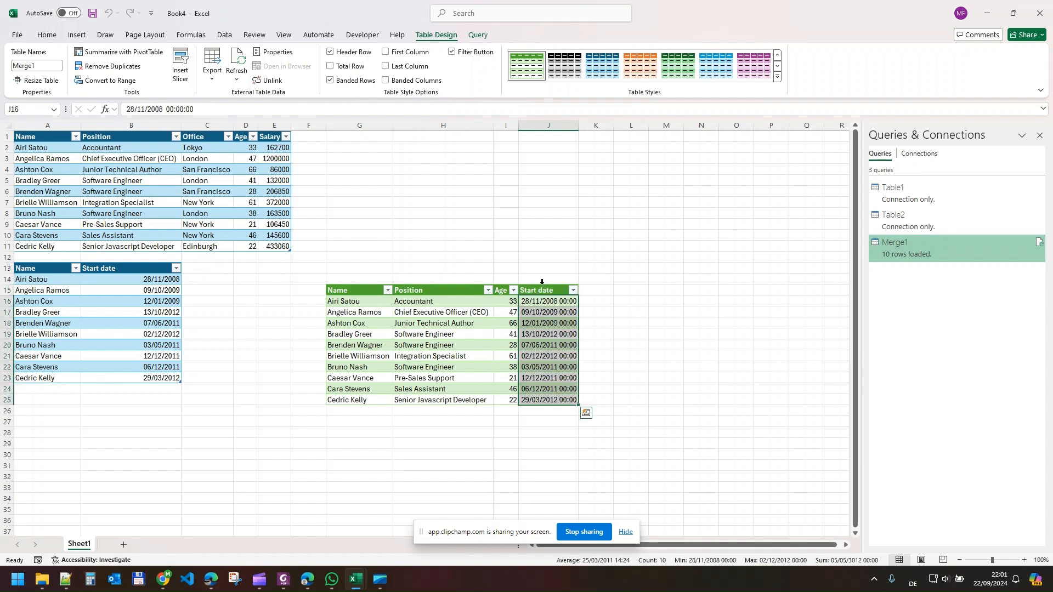
right_click(929, 241)
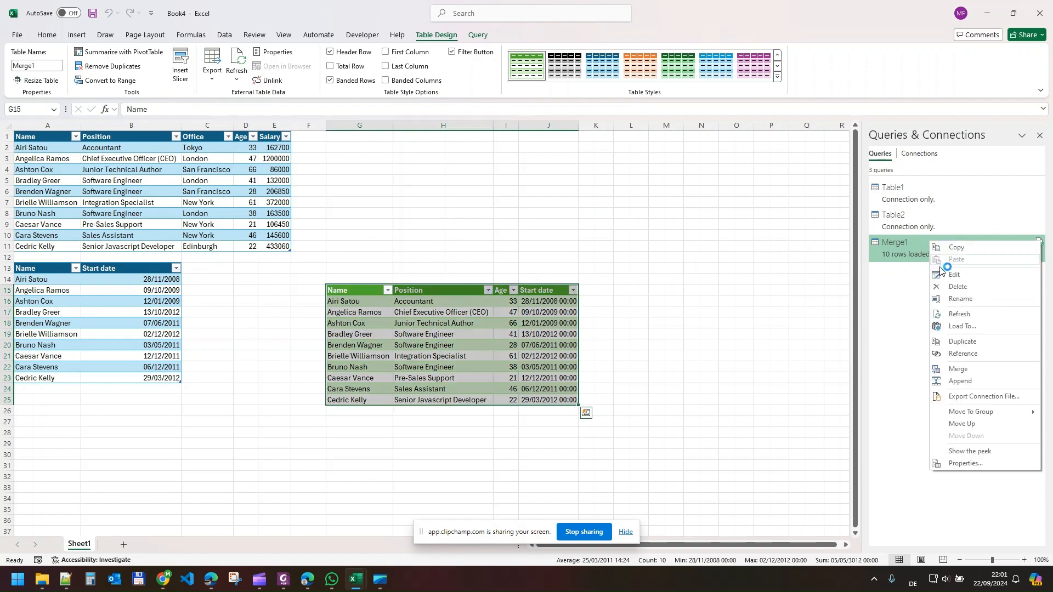
click(953, 275)
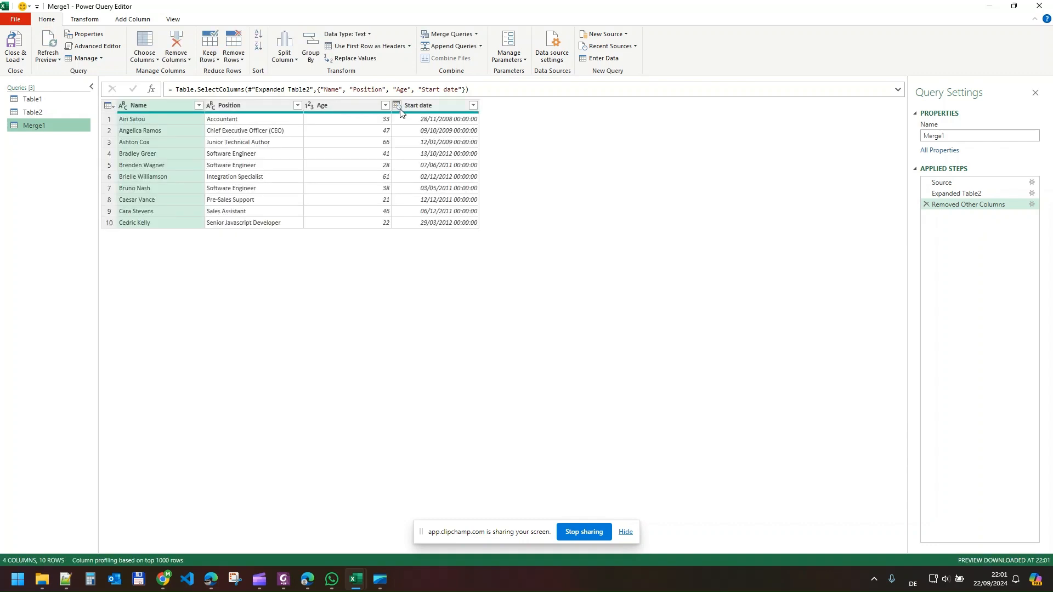
click(397, 105)
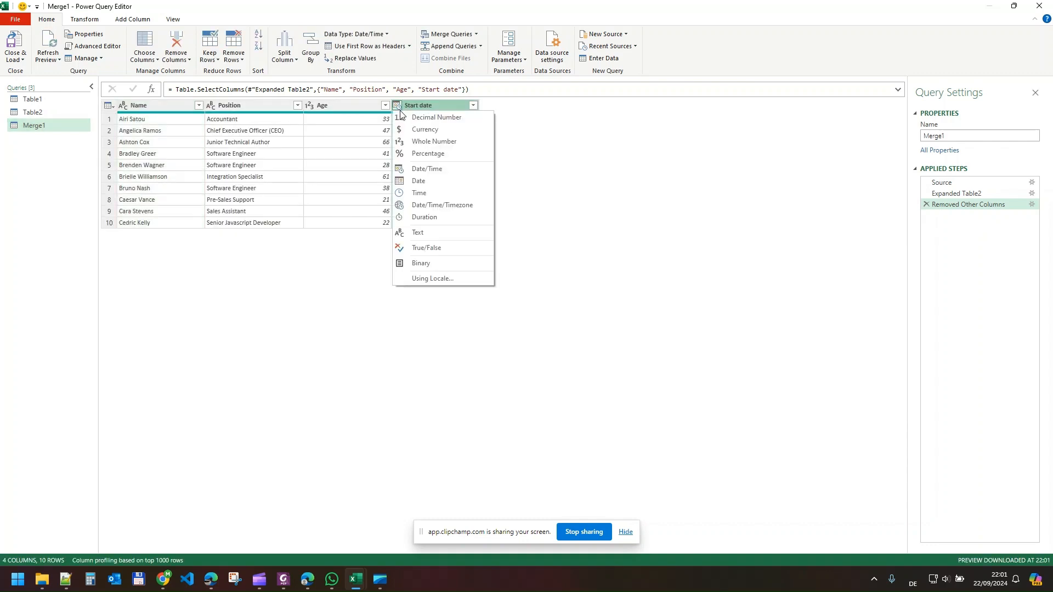
click(431, 181)
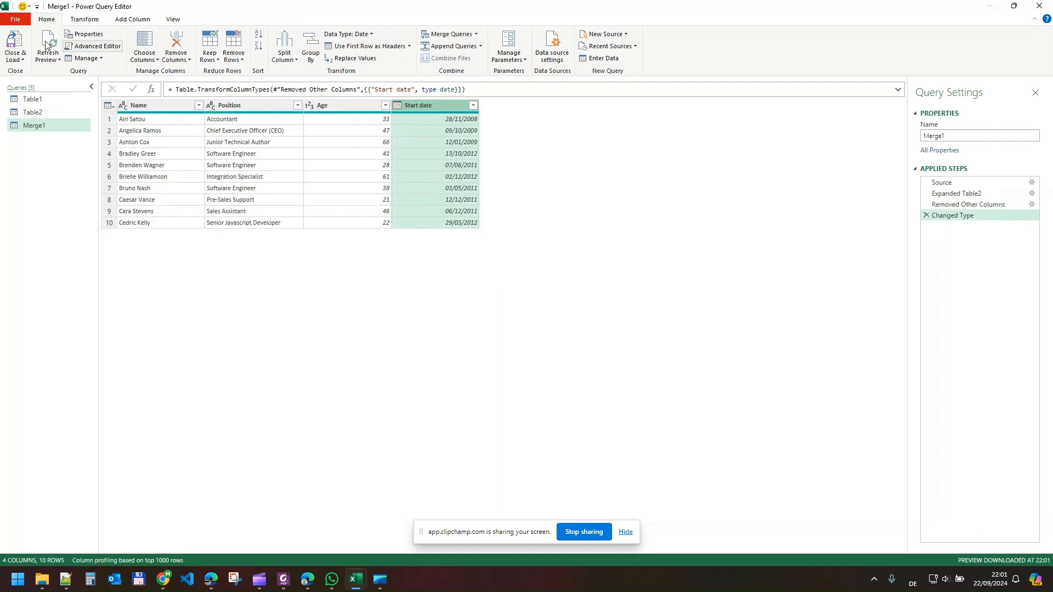
- Close the query editor and load the edited merge query back into the worksheet table
click(13, 43)
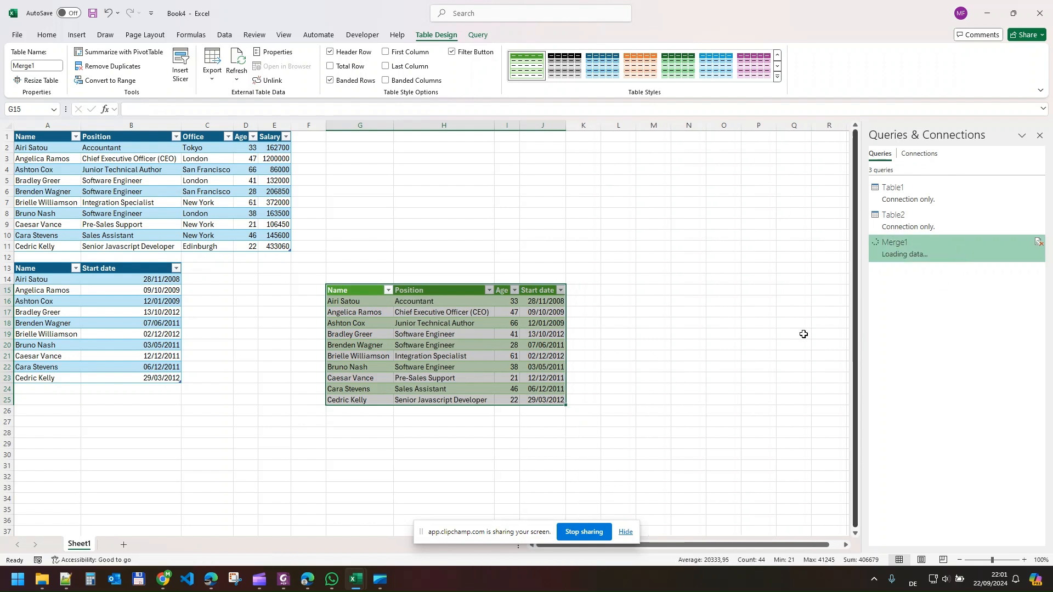
click(648, 357)
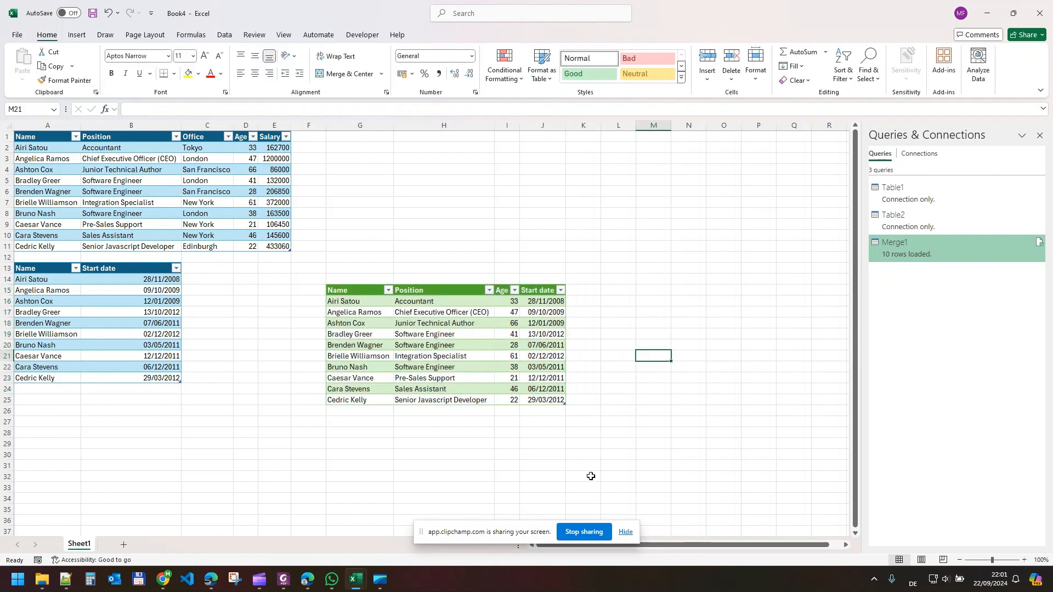